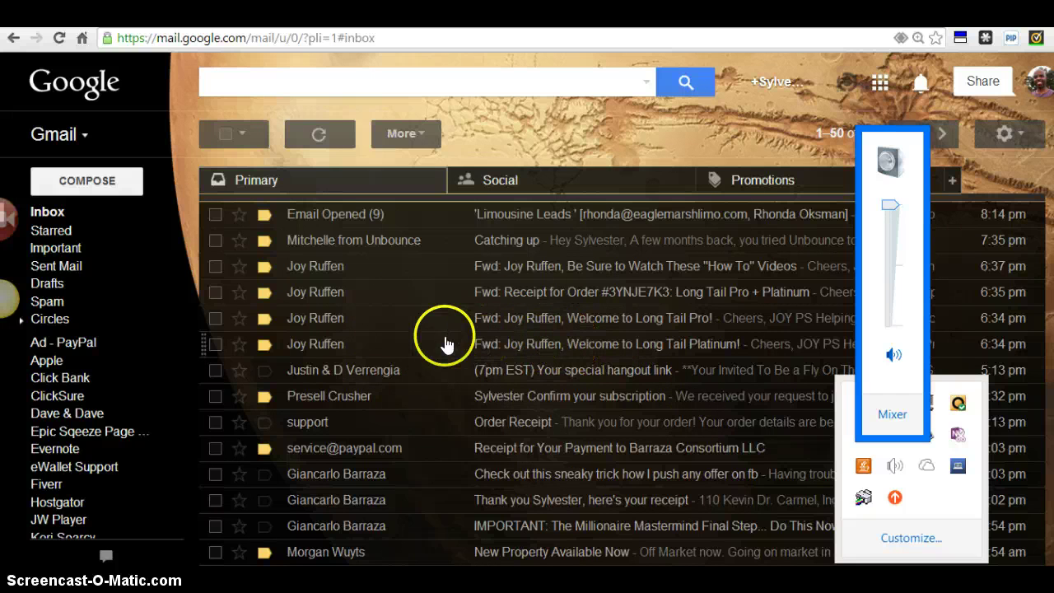
Step: Open the forwarded "Welcome to Long Tail Platinum!" email and download the software through its Download Long Tail Platinum link
{"action": "left_click", "coordinate": [567, 352]}
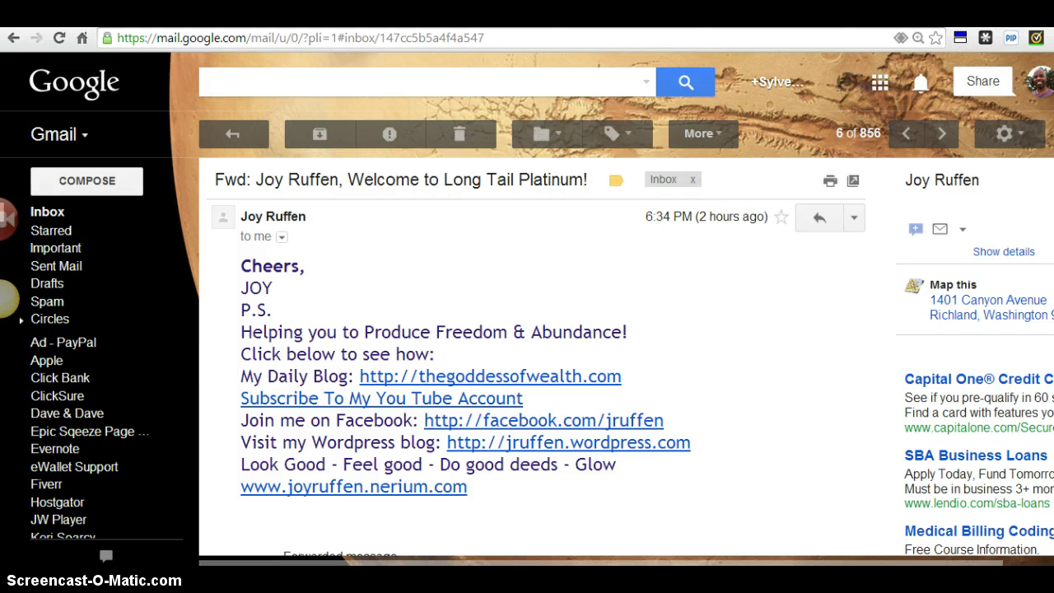
{"action": "scroll", "coordinate": [543, 354], "scroll_direction": "down", "scroll_amount": 5}
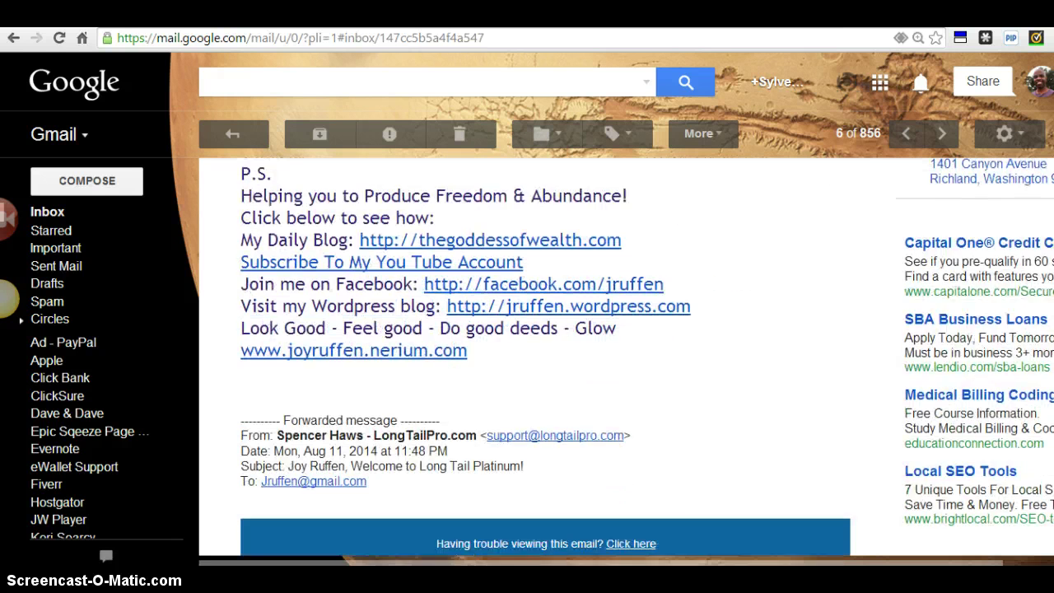
{"action": "scroll", "coordinate": [543, 354], "scroll_direction": "down", "scroll_amount": 2}
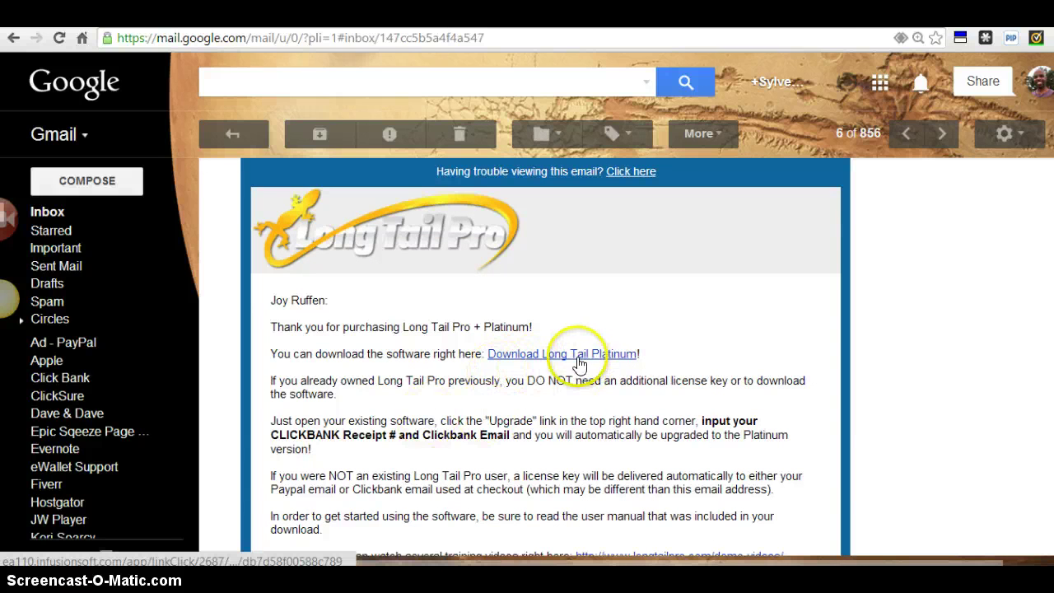
{"action": "left_click", "coordinate": [572, 356]}
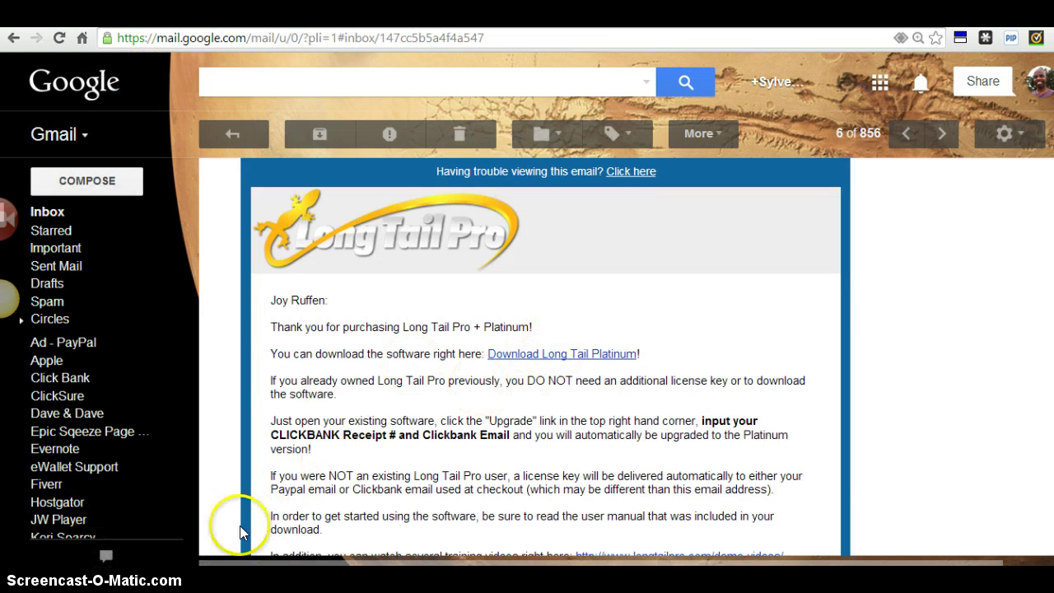
Step: Open the downloaded LongTailPro2.4.30 (2) archive and launch the LongTailPro2.4.30 installer package inside it
{"action": "mouse_move", "coordinate": [133, 589]}
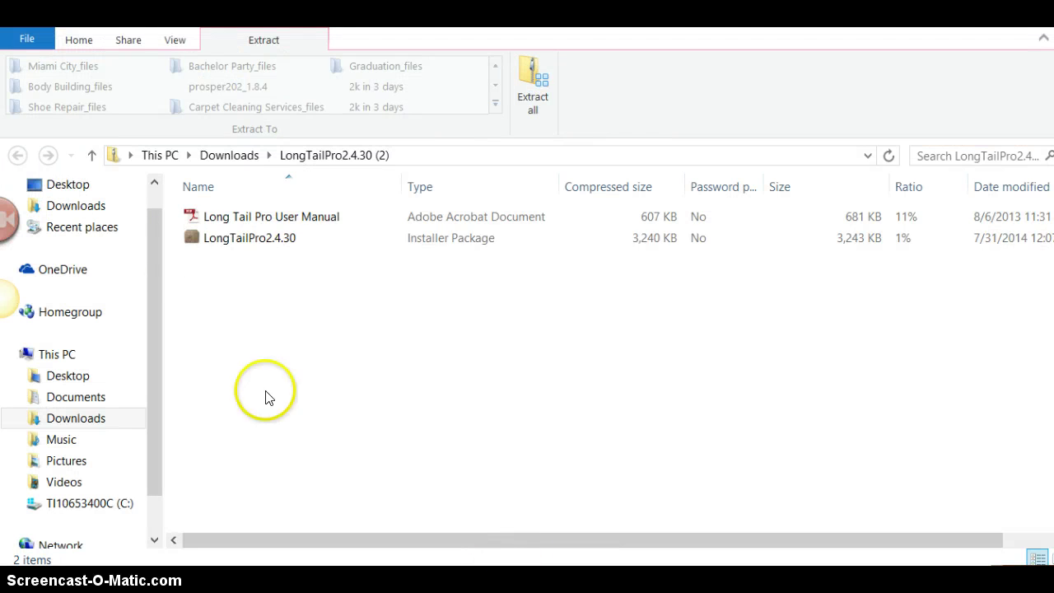
{"action": "left_click", "coordinate": [574, 240]}
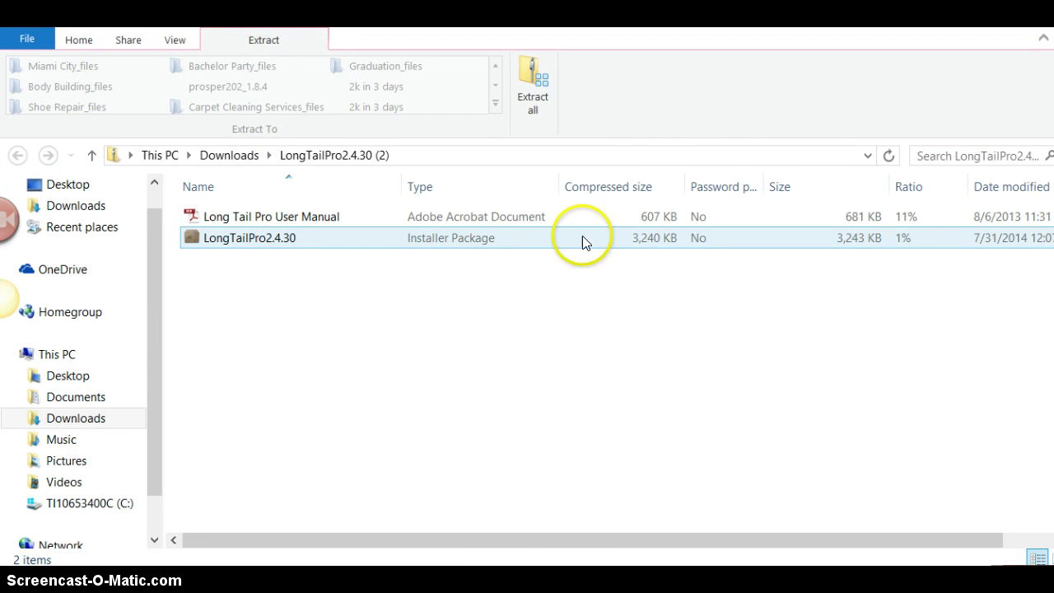
{"action": "double_click", "coordinate": [582, 238]}
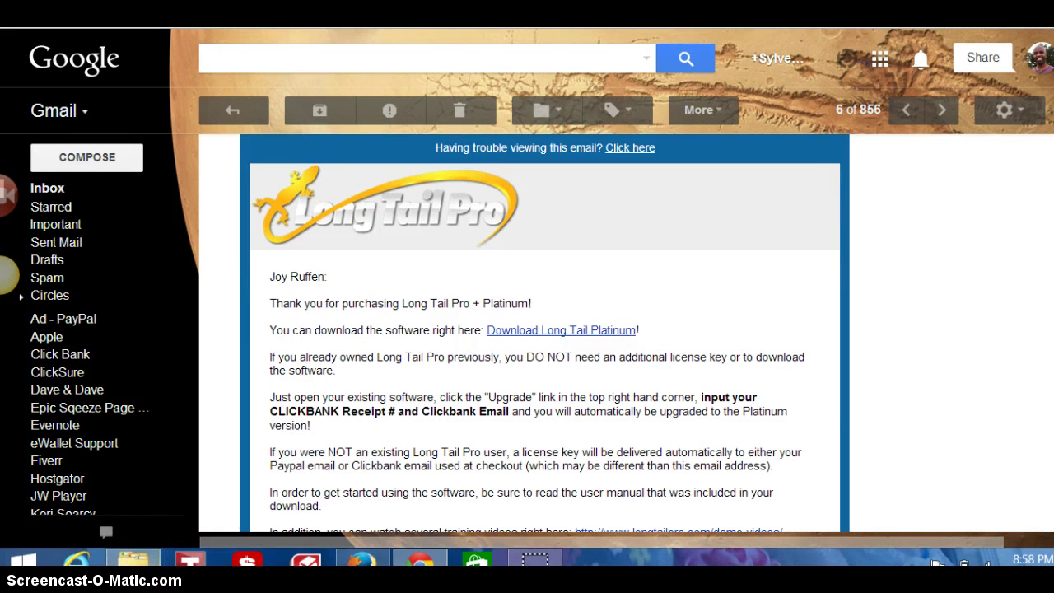
Step: Switch to File Explorer and search the Downloads folder for "long" to locate the downloaded archive
{"action": "left_click", "coordinate": [154, 563]}
{"action": "left_click", "coordinate": [993, 25]}
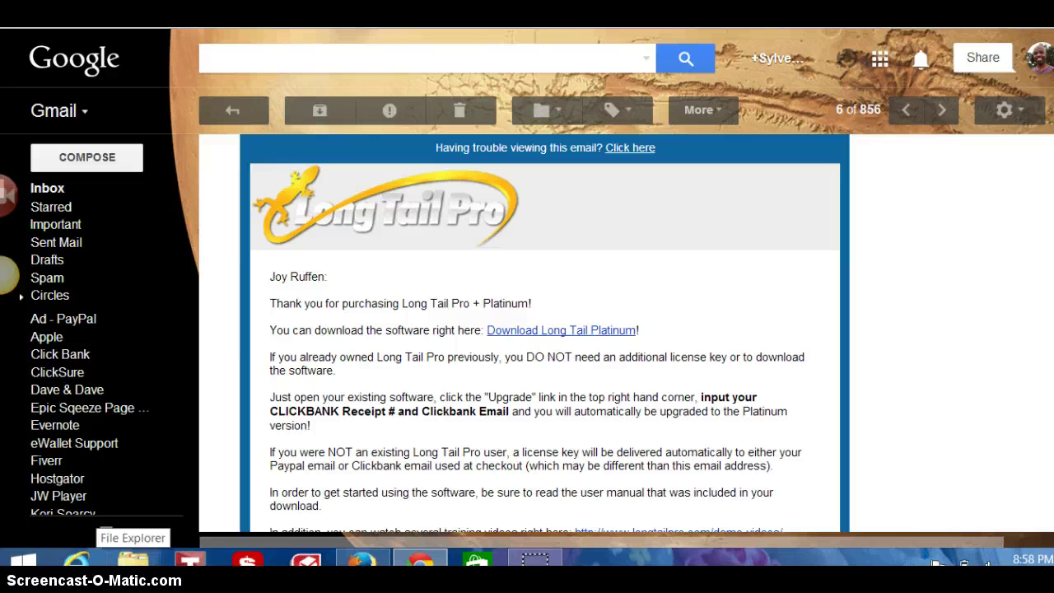
{"action": "left_click", "coordinate": [134, 560]}
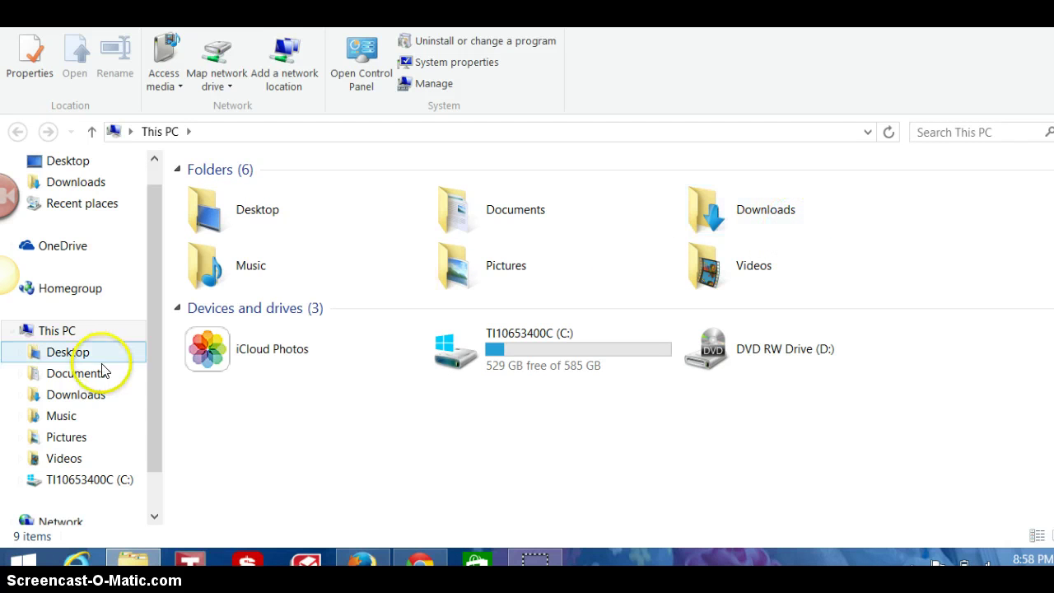
{"action": "left_click", "coordinate": [76, 396]}
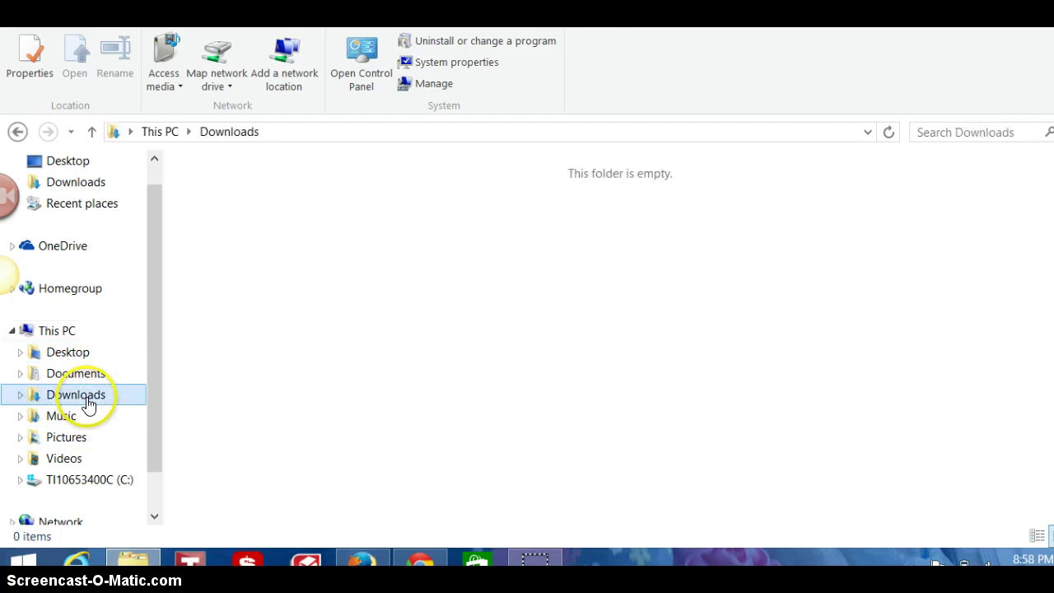
{"action": "left_click", "coordinate": [985, 135]}
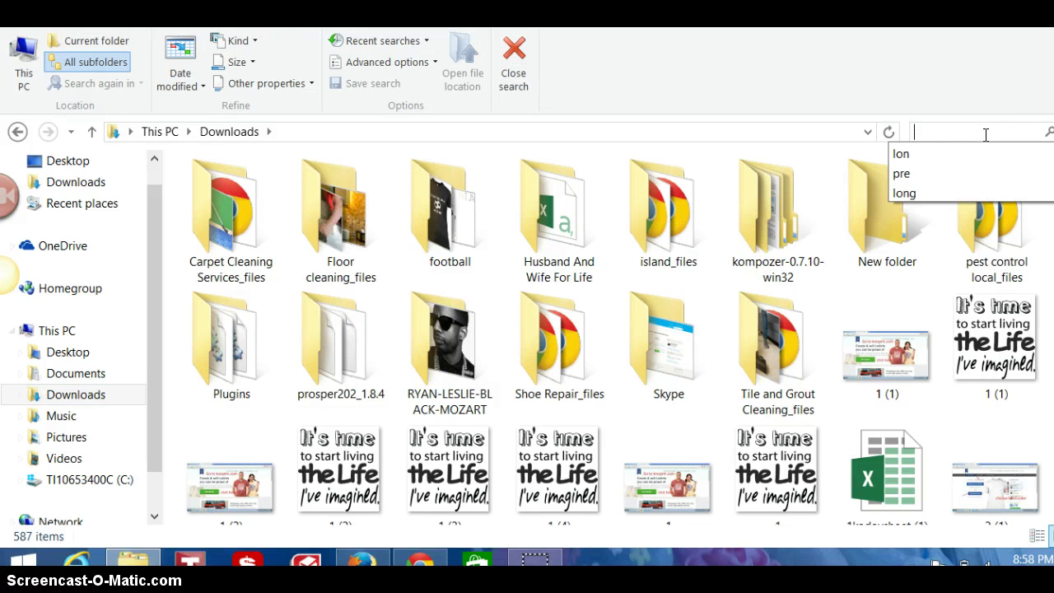
{"action": "type", "text": "long"}
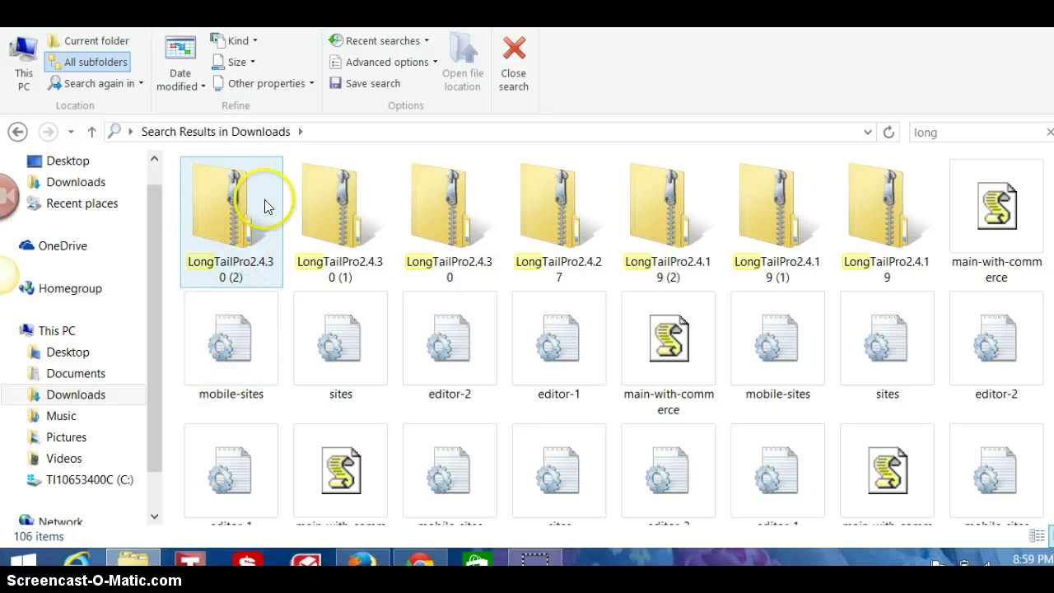
{"action": "left_click", "coordinate": [416, 562]}
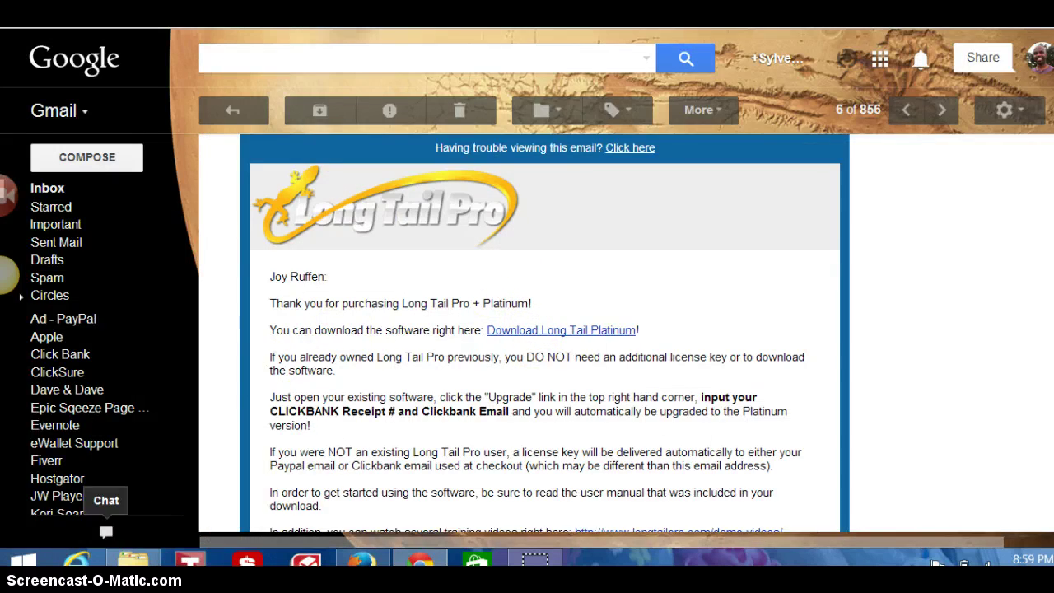
{"action": "left_click", "coordinate": [132, 562]}
{"action": "left_click", "coordinate": [258, 221]}
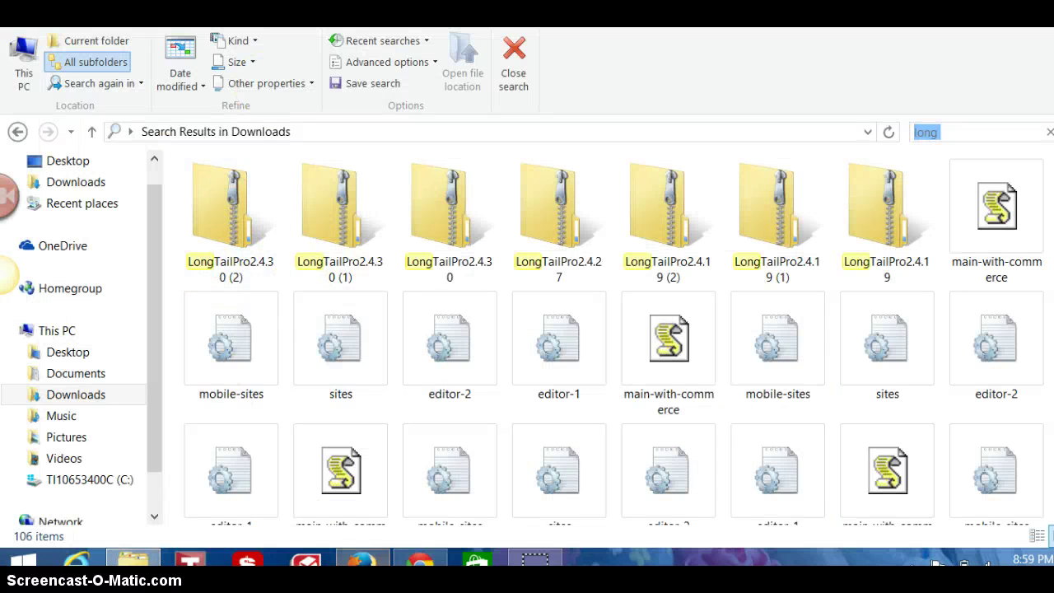
Step: Return to the Gmail inbox and read the forwarded "Welcome to Long Tail Pro!" email for download and license key instructions
{"action": "left_click", "coordinate": [420, 562]}
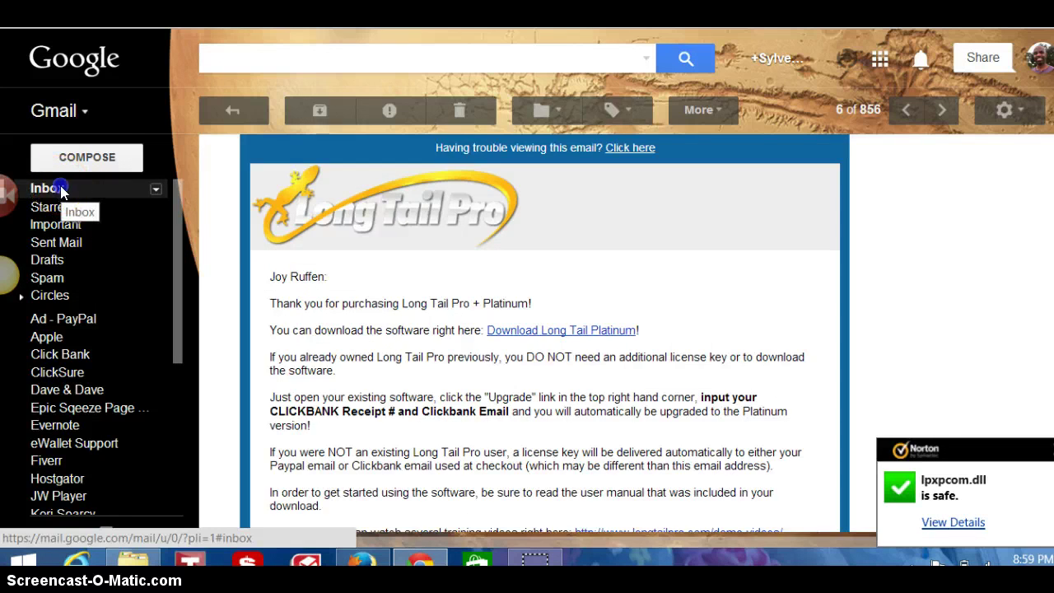
{"action": "left_click", "coordinate": [61, 187]}
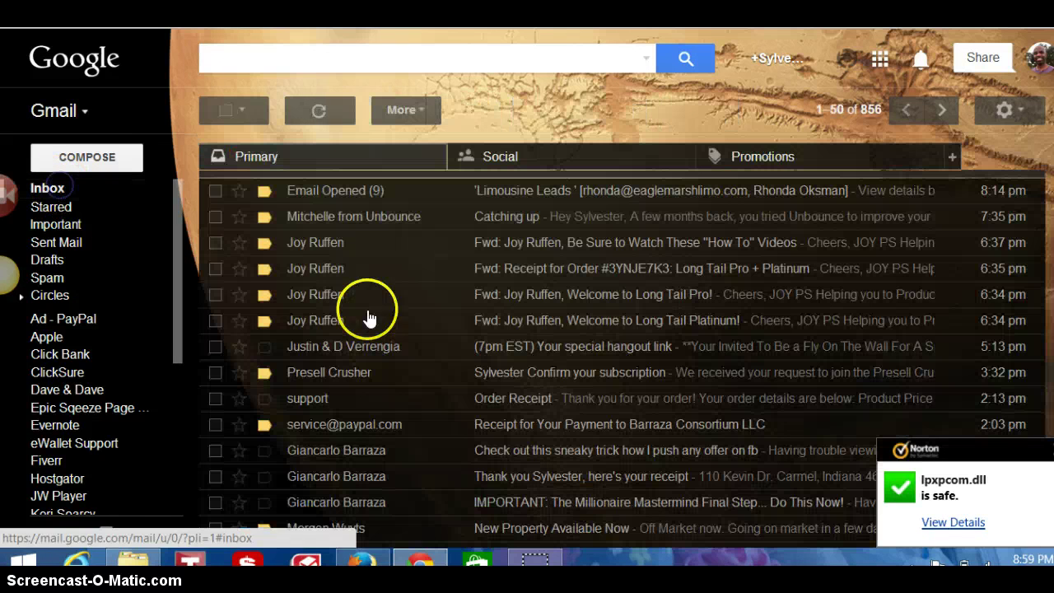
{"action": "left_click", "coordinate": [655, 298]}
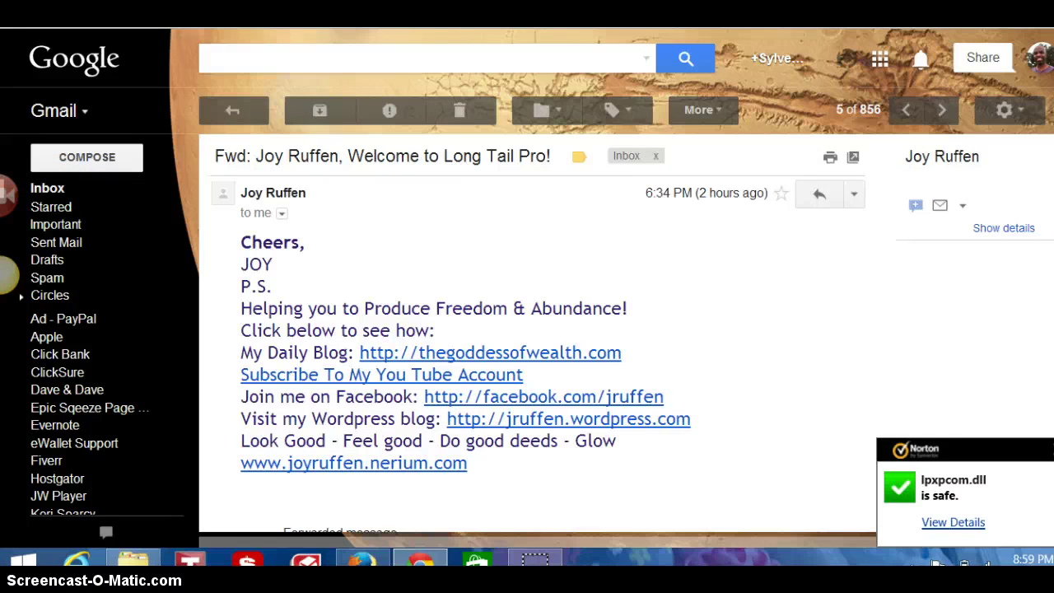
{"action": "scroll", "coordinate": [543, 330], "scroll_direction": "down", "scroll_amount": 9}
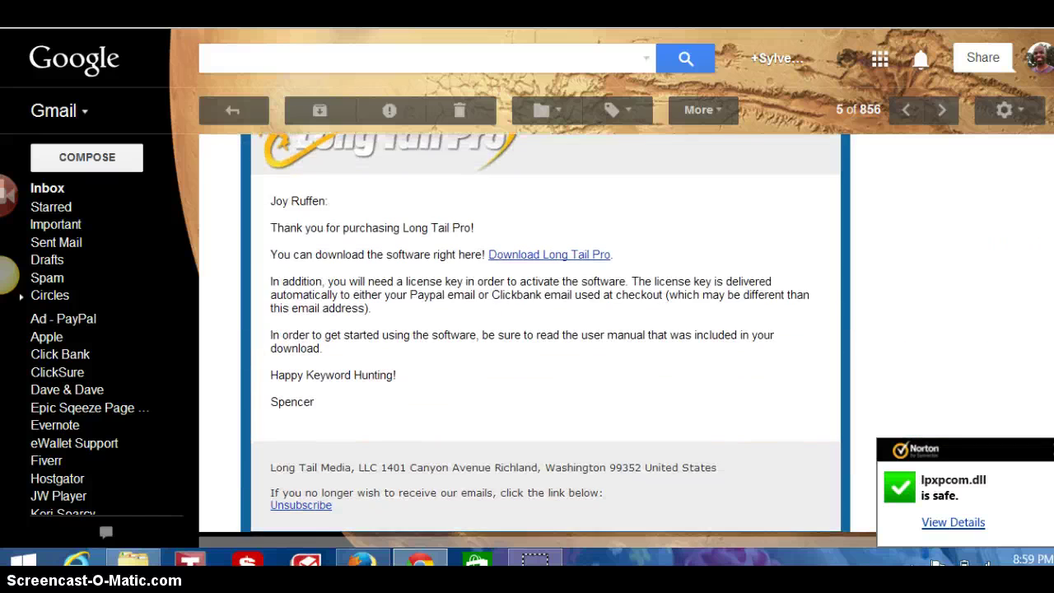
{"action": "scroll", "coordinate": [543, 329], "scroll_direction": "down", "scroll_amount": 6}
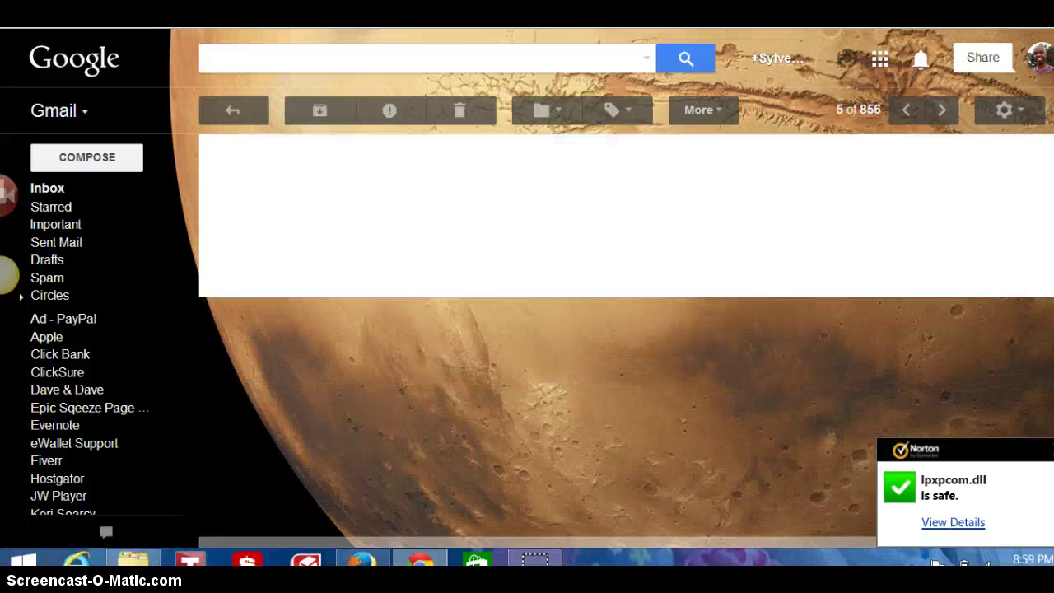
{"action": "scroll", "coordinate": [325, 212], "scroll_direction": "up", "scroll_amount": 10}
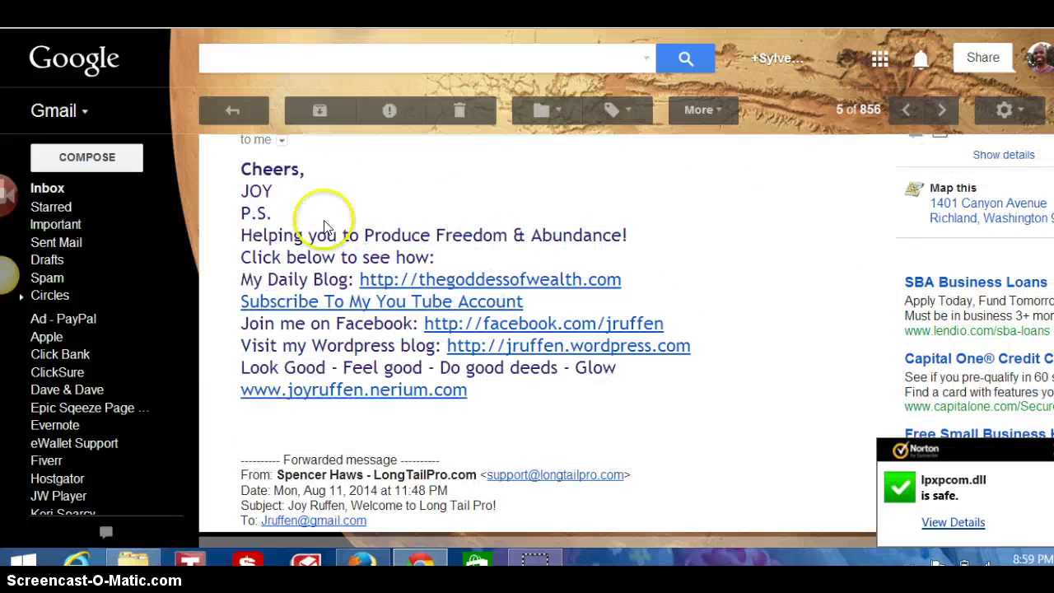
Step: Open the forwarded Long Tail Pro + Platinum order receipt email and locate its digital product access link
{"action": "left_click", "coordinate": [41, 188]}
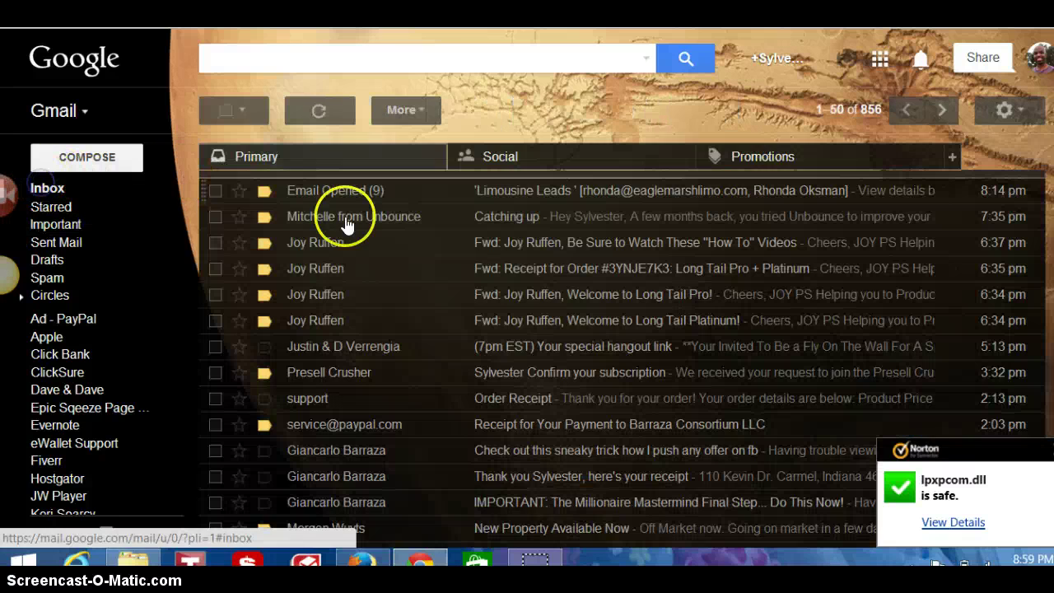
{"action": "left_click", "coordinate": [560, 268]}
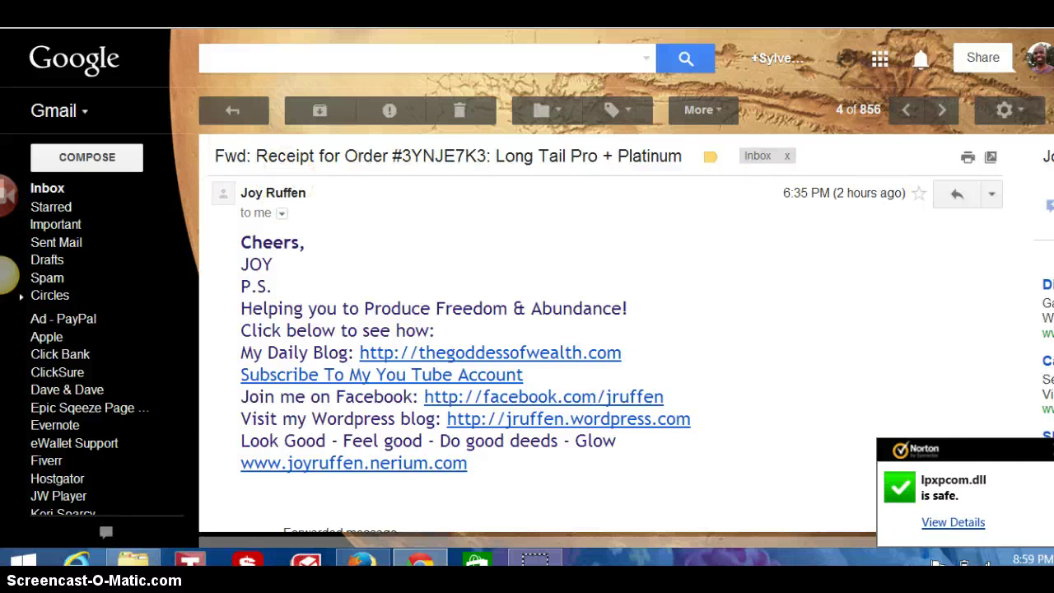
{"action": "scroll", "coordinate": [405, 141], "scroll_direction": "down", "scroll_amount": 1}
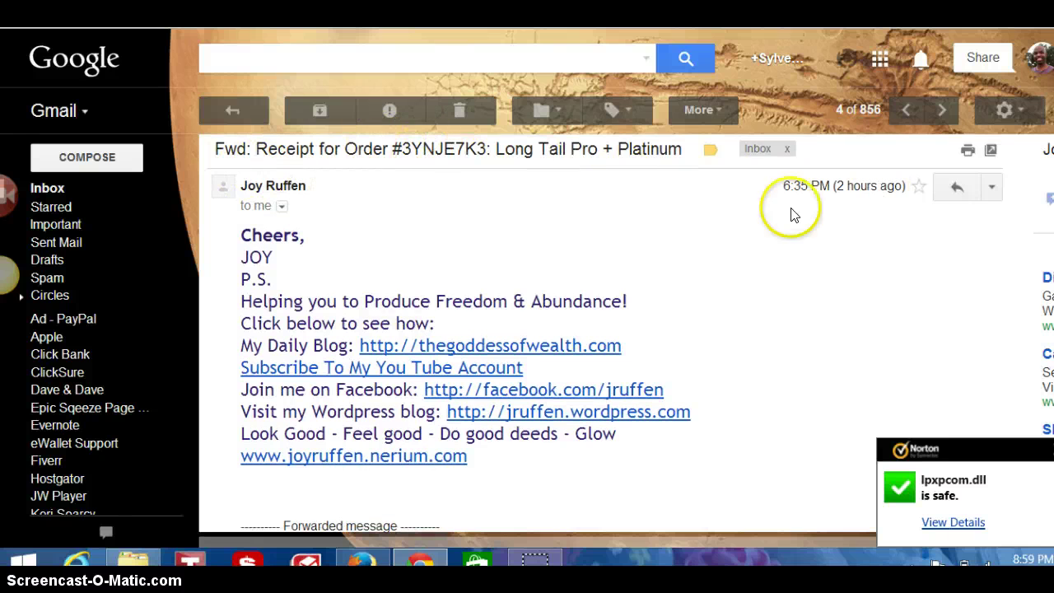
{"action": "scroll", "coordinate": [609, 329], "scroll_direction": "down", "scroll_amount": 6}
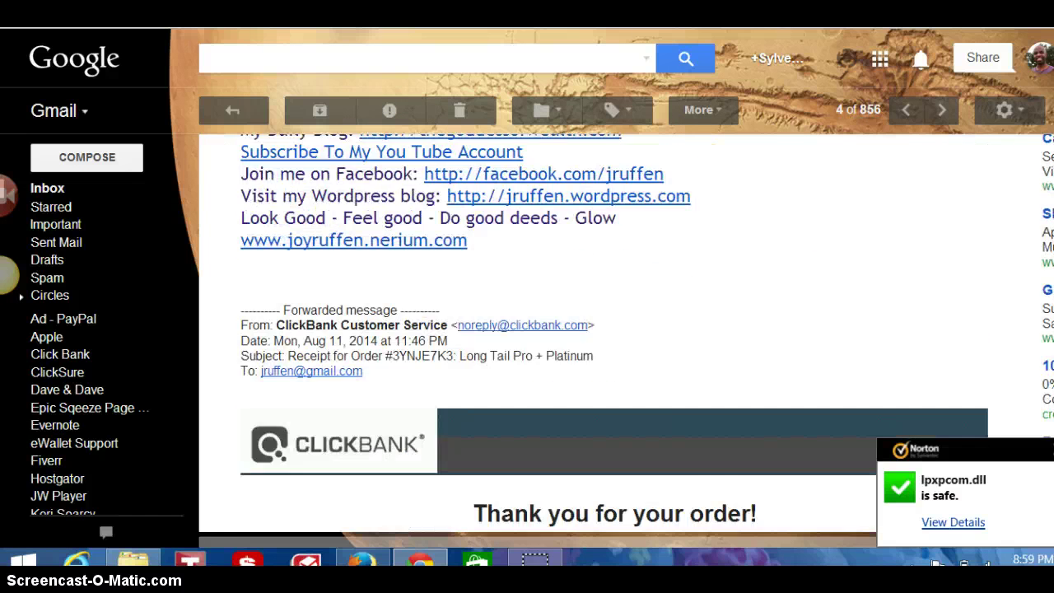
{"action": "scroll", "coordinate": [609, 329], "scroll_direction": "down", "scroll_amount": 2}
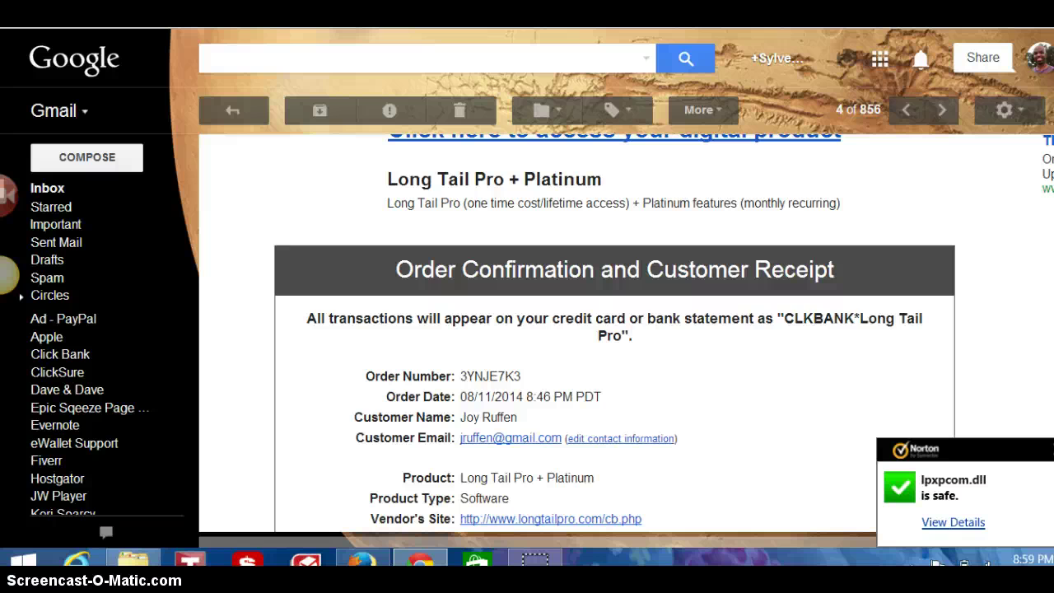
{"action": "scroll", "coordinate": [626, 297], "scroll_direction": "up", "scroll_amount": 2}
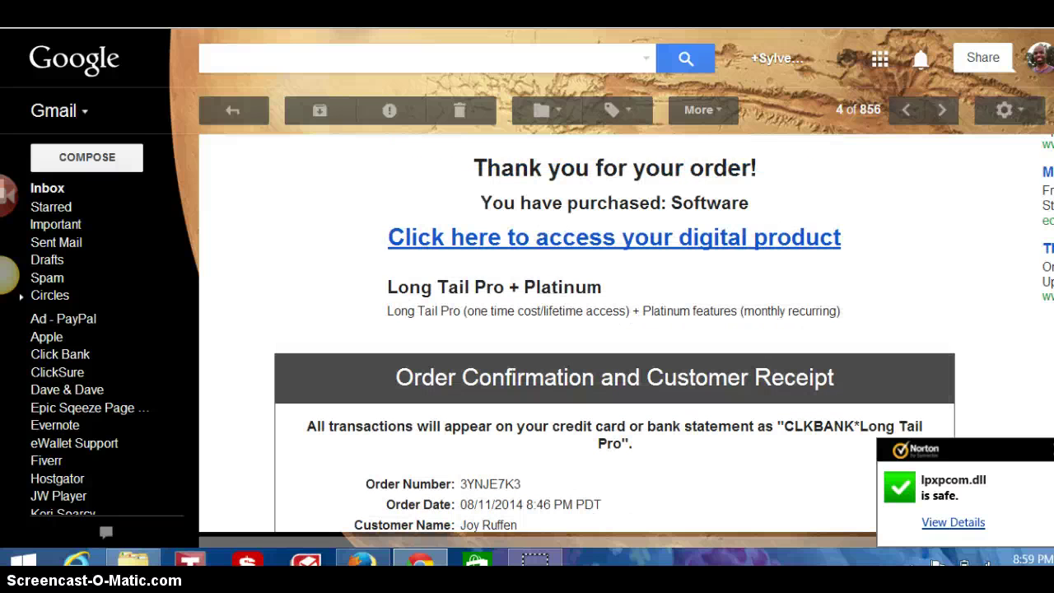
Step: Follow the digital product link and examine the registration form asking for first name and email
{"action": "left_click", "coordinate": [651, 239]}
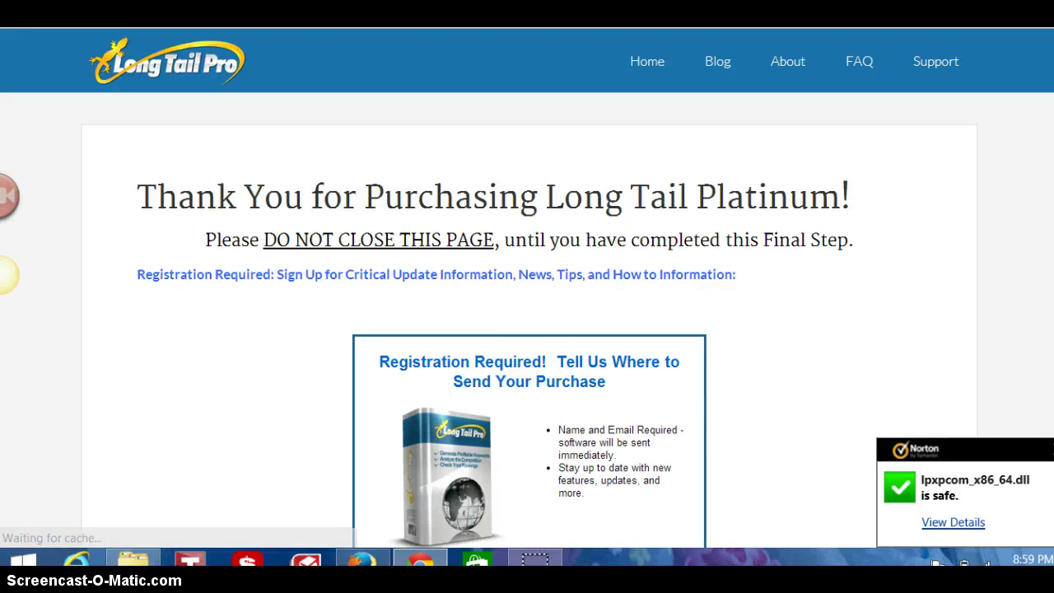
{"action": "scroll", "coordinate": [527, 288], "scroll_direction": "down", "scroll_amount": 1}
{"action": "scroll", "coordinate": [463, 239], "scroll_direction": "down", "scroll_amount": 1}
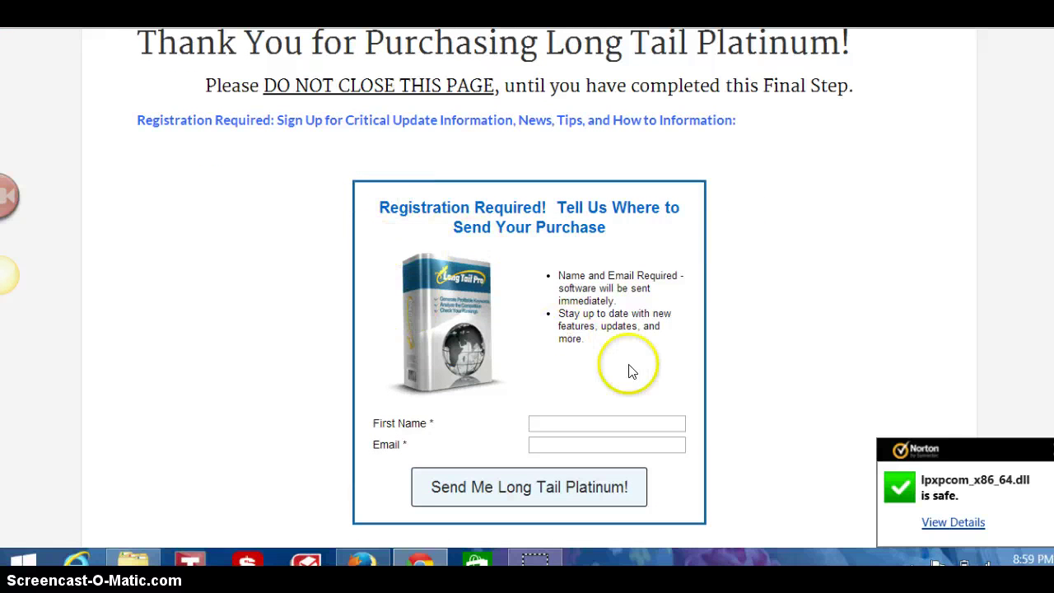
{"action": "left_click", "coordinate": [576, 422]}
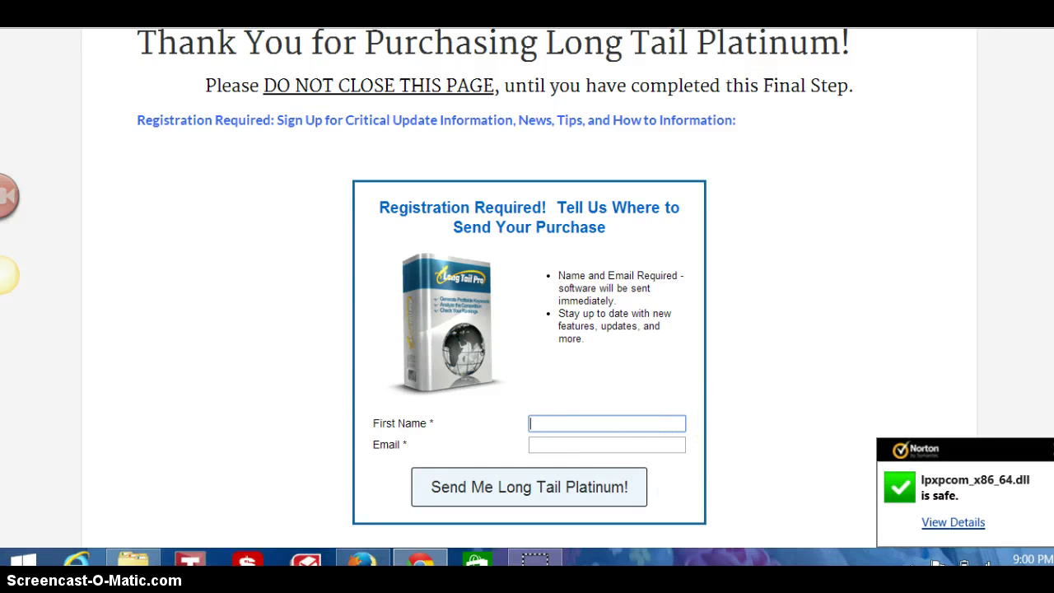
{"action": "scroll", "coordinate": [609, 395], "scroll_direction": "down", "scroll_amount": 3}
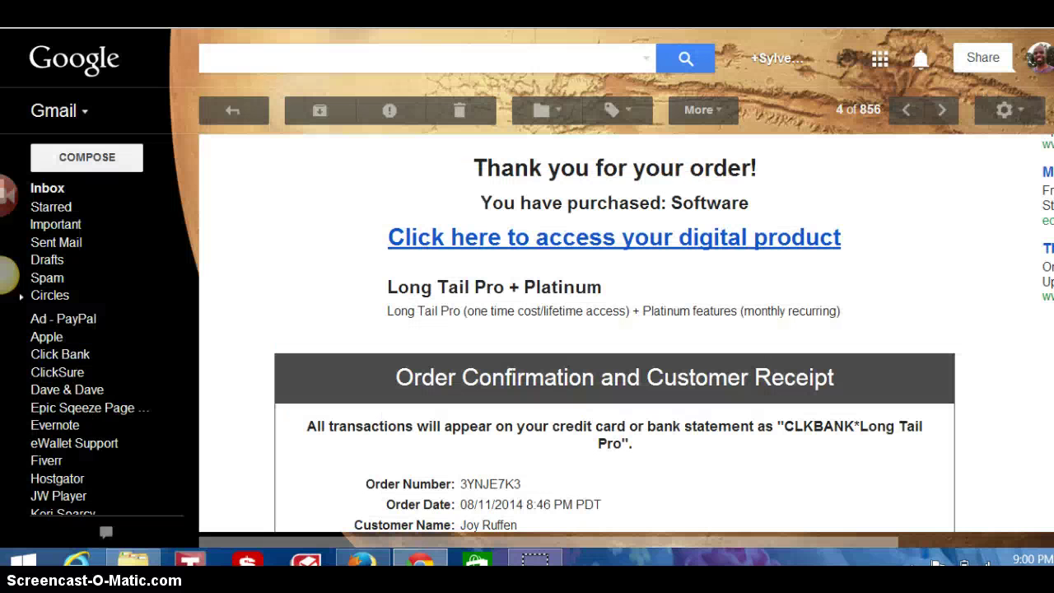
Step: Review the order confirmation, customer and payment details in the receipt email
{"action": "scroll", "coordinate": [615, 329], "scroll_direction": "down", "scroll_amount": 2}
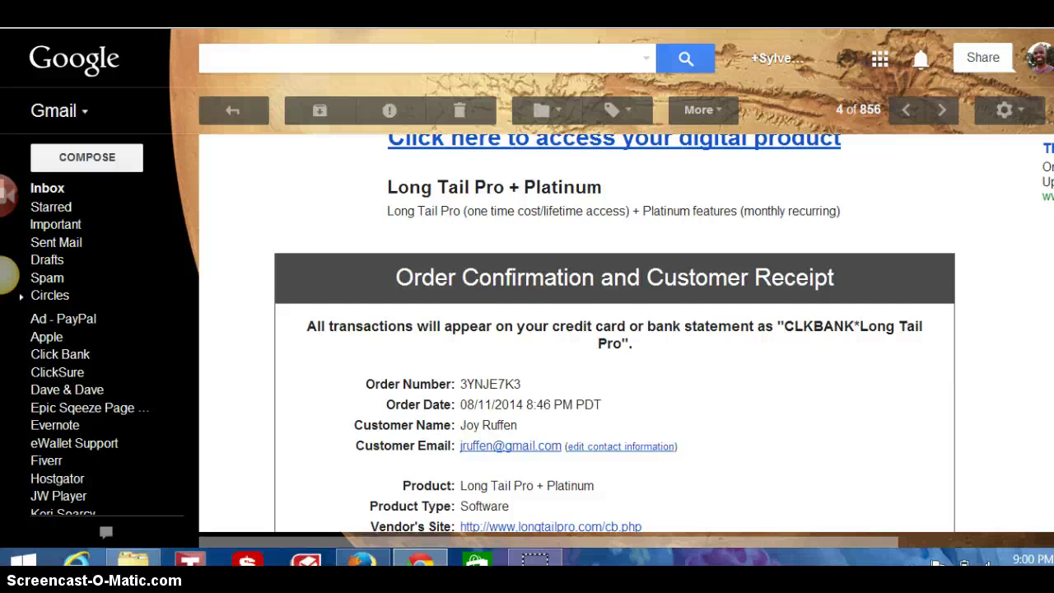
{"action": "scroll", "coordinate": [614, 329], "scroll_direction": "down", "scroll_amount": 4}
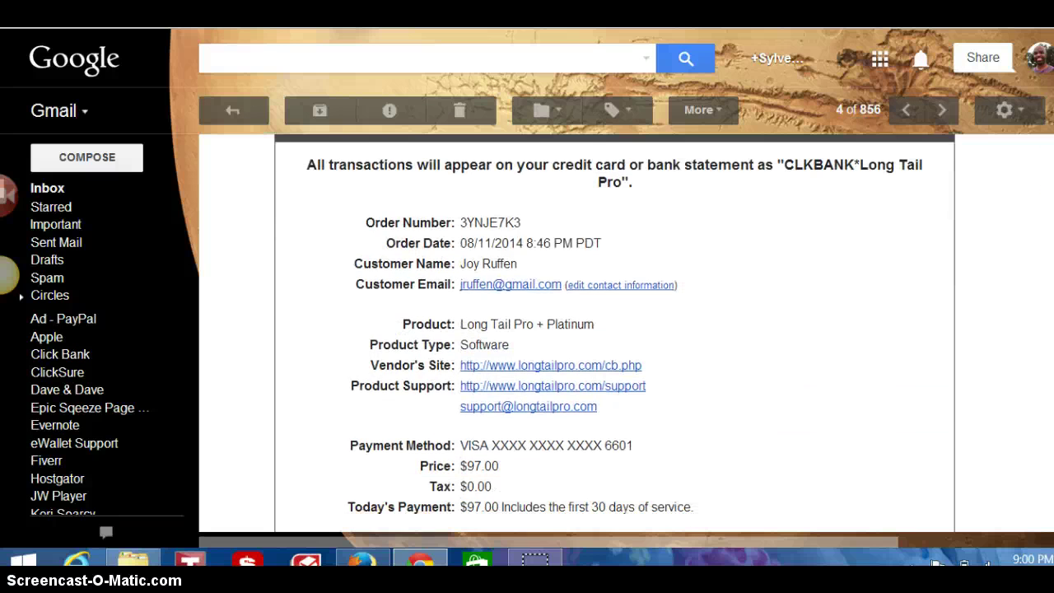
{"action": "scroll", "coordinate": [613, 329], "scroll_direction": "up", "scroll_amount": 3}
{"action": "scroll", "coordinate": [614, 329], "scroll_direction": "up", "scroll_amount": 1}
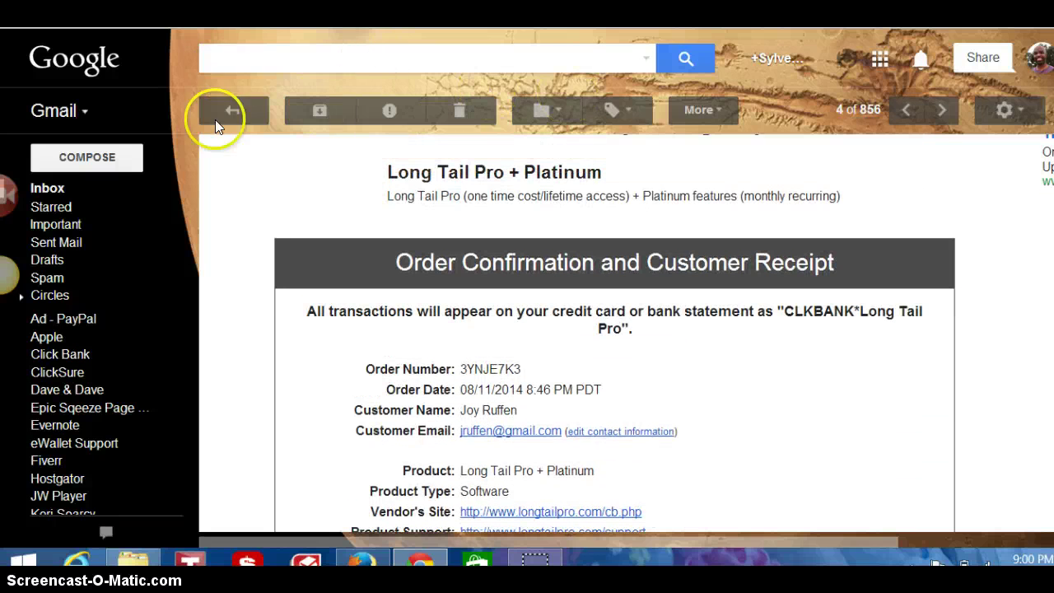
Step: Return to the inbox, open the forwarded "Welcome to Long Tail Platinum!" email and read its download and upgrade instructions
{"action": "left_click", "coordinate": [33, 188]}
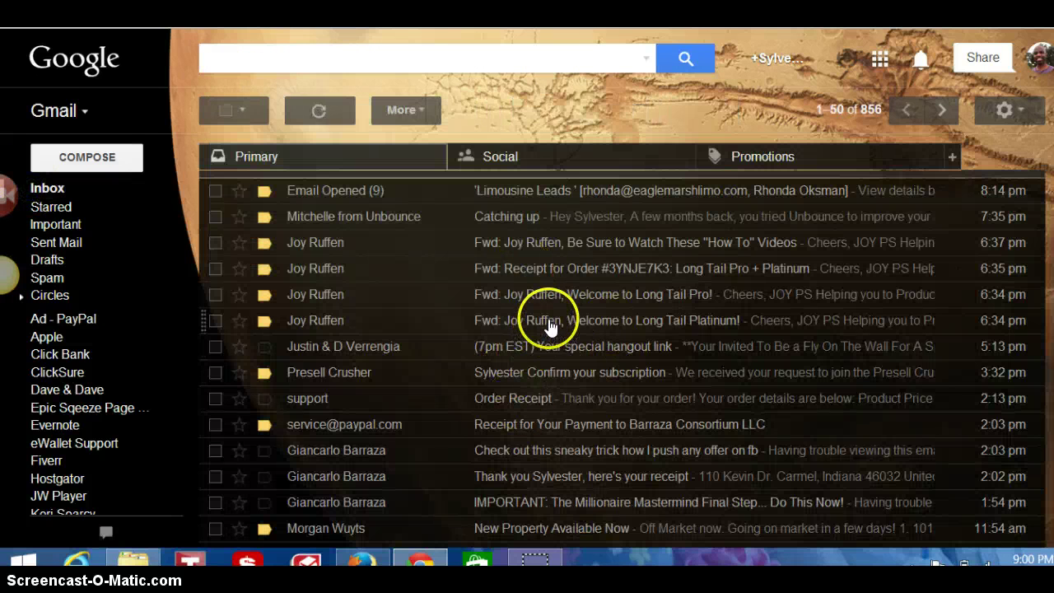
{"action": "left_click", "coordinate": [550, 320]}
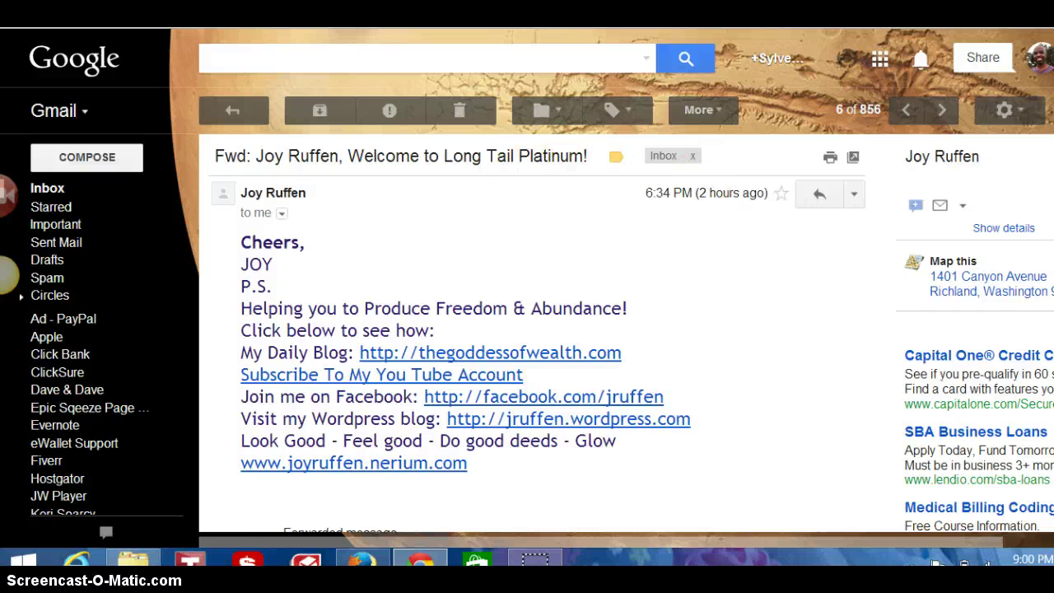
{"action": "scroll", "coordinate": [544, 329], "scroll_direction": "down", "scroll_amount": 7}
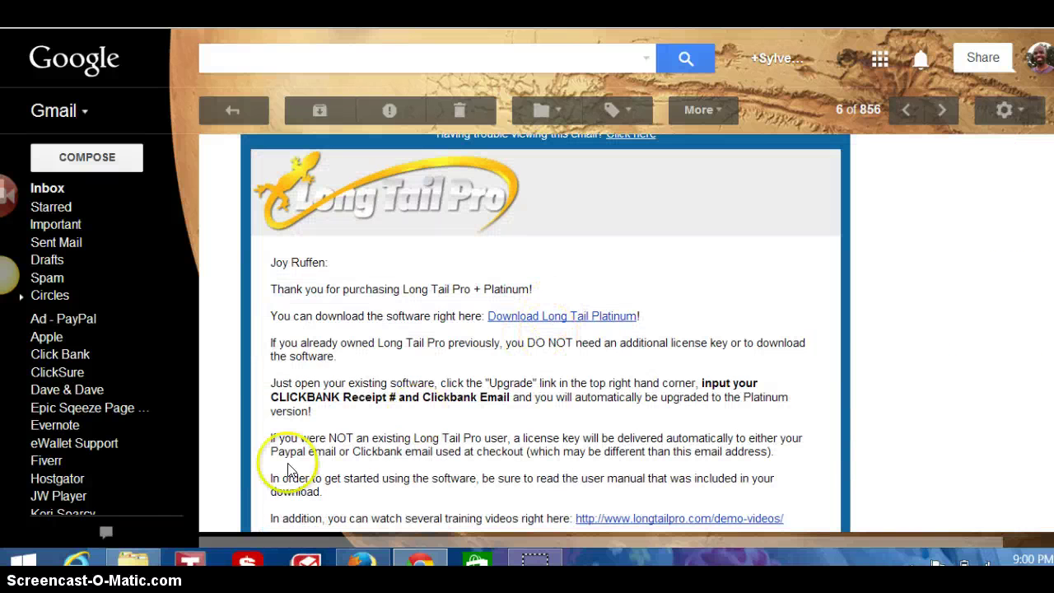
Step: Switch to File Explorer to check the downloaded LongTailPro2.4.30 (2) archive in Downloads, and return to the email
{"action": "left_click", "coordinate": [136, 560]}
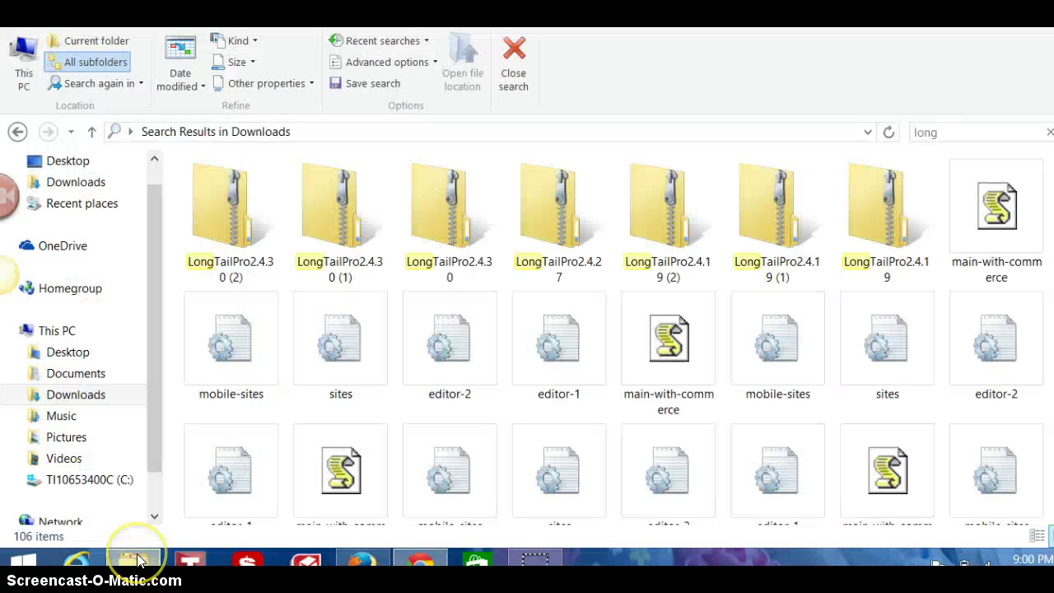
{"action": "left_click", "coordinate": [247, 247]}
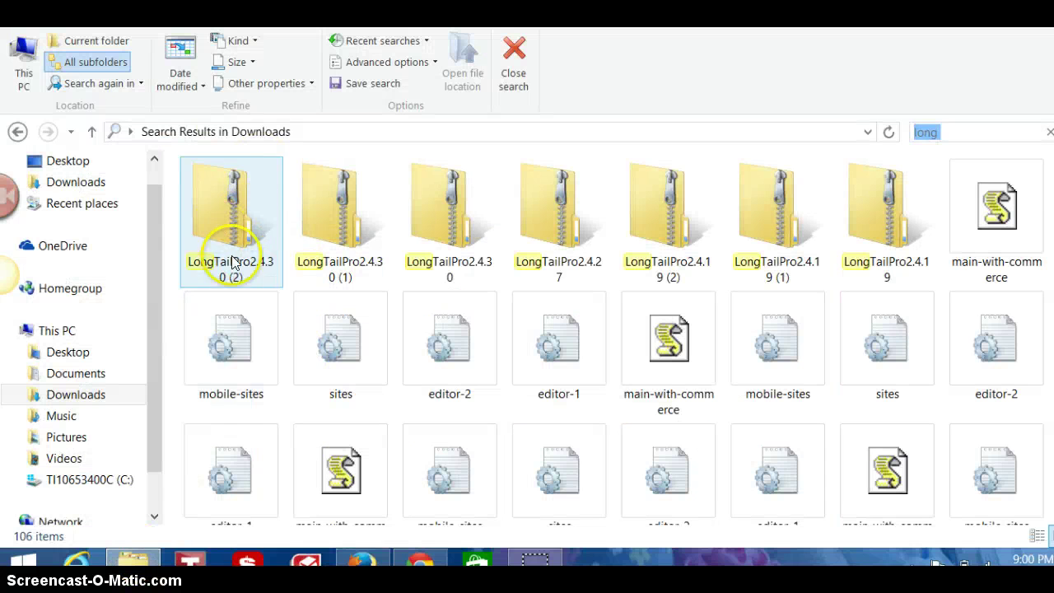
{"action": "left_click", "coordinate": [136, 560]}
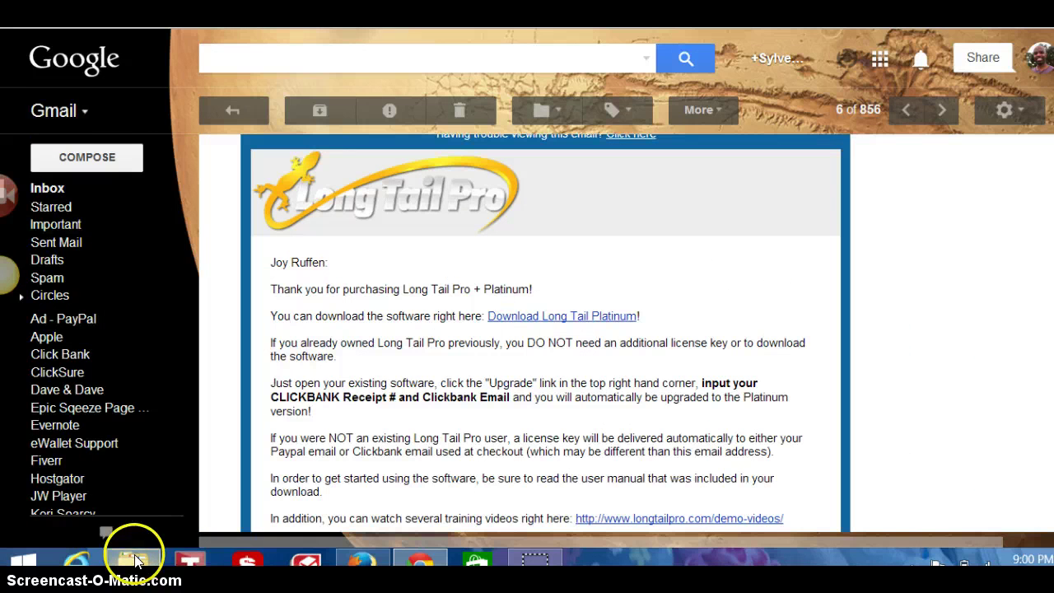
Step: Open the forwarded Long Tail Pro + Platinum order receipt from the inbox and follow its digital product access link
{"action": "left_click", "coordinate": [37, 188]}
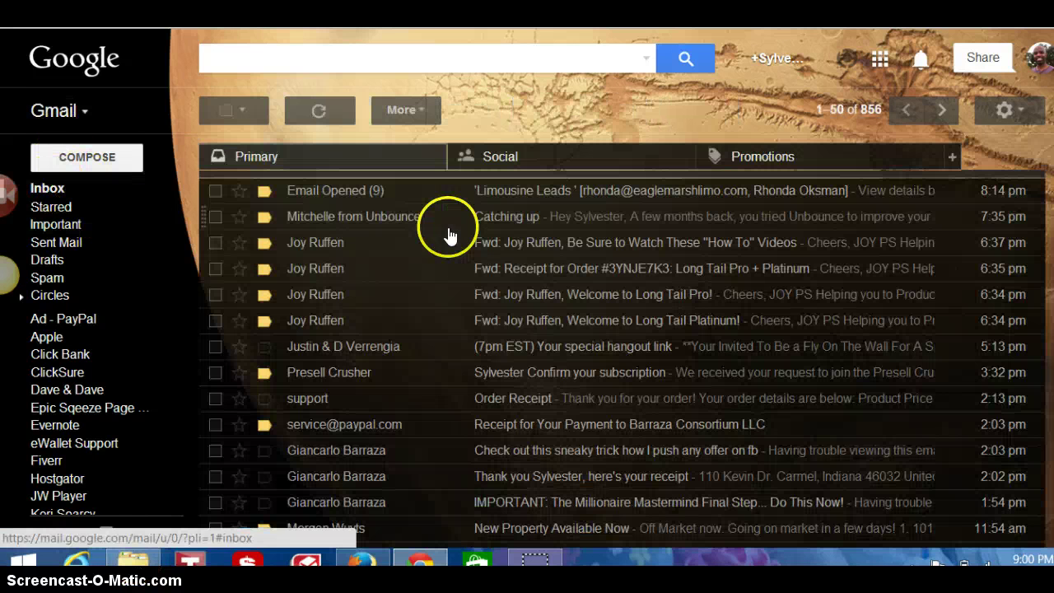
{"action": "left_click", "coordinate": [589, 274]}
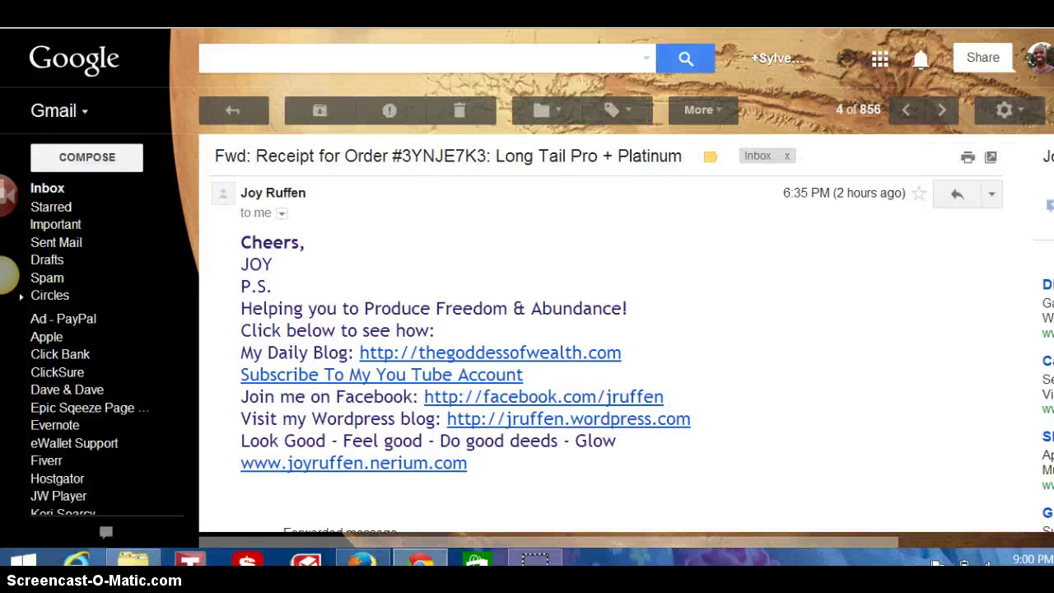
{"action": "scroll", "coordinate": [882, 247], "scroll_direction": "down", "scroll_amount": 6}
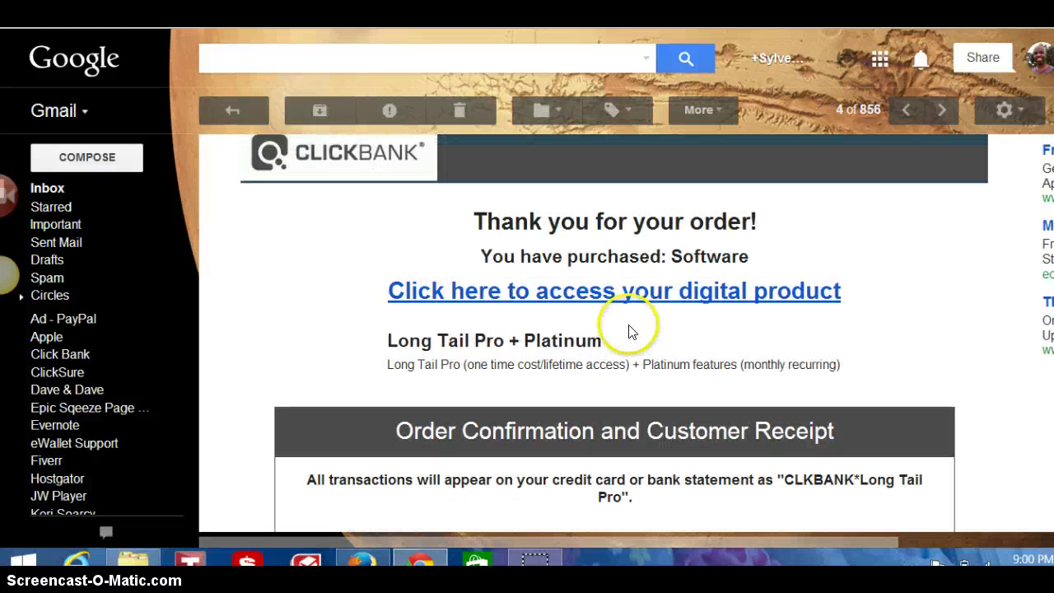
{"action": "left_click", "coordinate": [648, 292]}
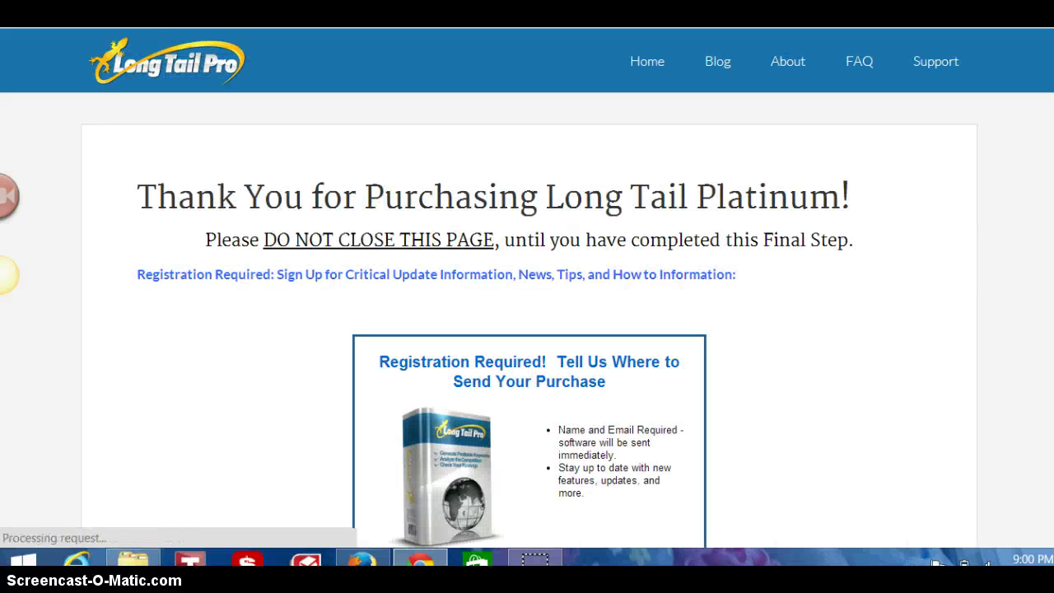
Step: Review the Long Tail Platinum thank-you page, including the registration form and the additional note about the license key email
{"action": "scroll", "coordinate": [954, 209], "scroll_direction": "down", "scroll_amount": 3}
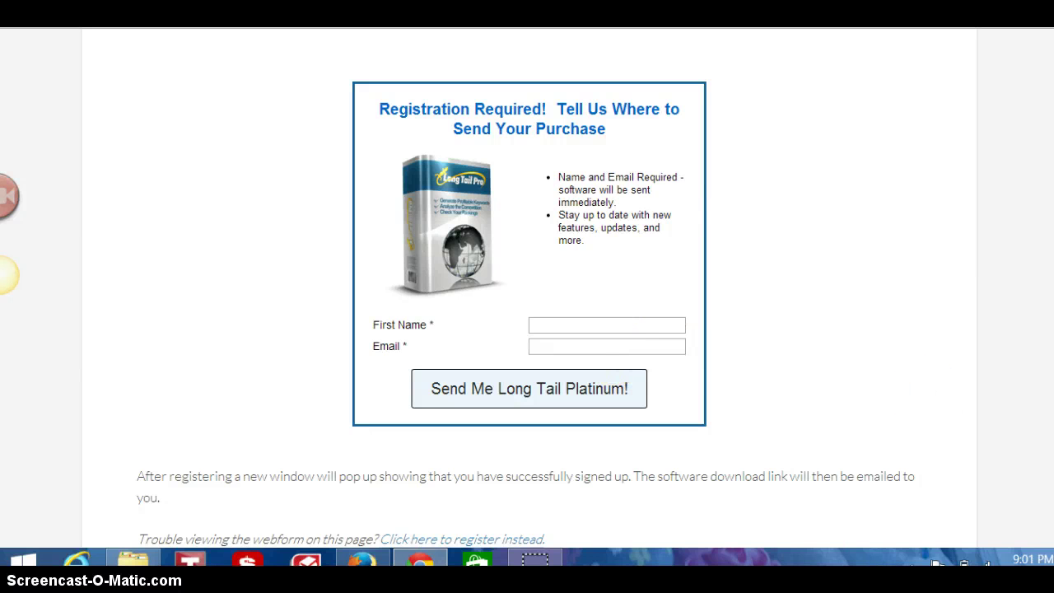
{"action": "scroll", "coordinate": [928, 402], "scroll_direction": "down", "scroll_amount": 3}
{"action": "scroll", "coordinate": [528, 293], "scroll_direction": "down", "scroll_amount": 4}
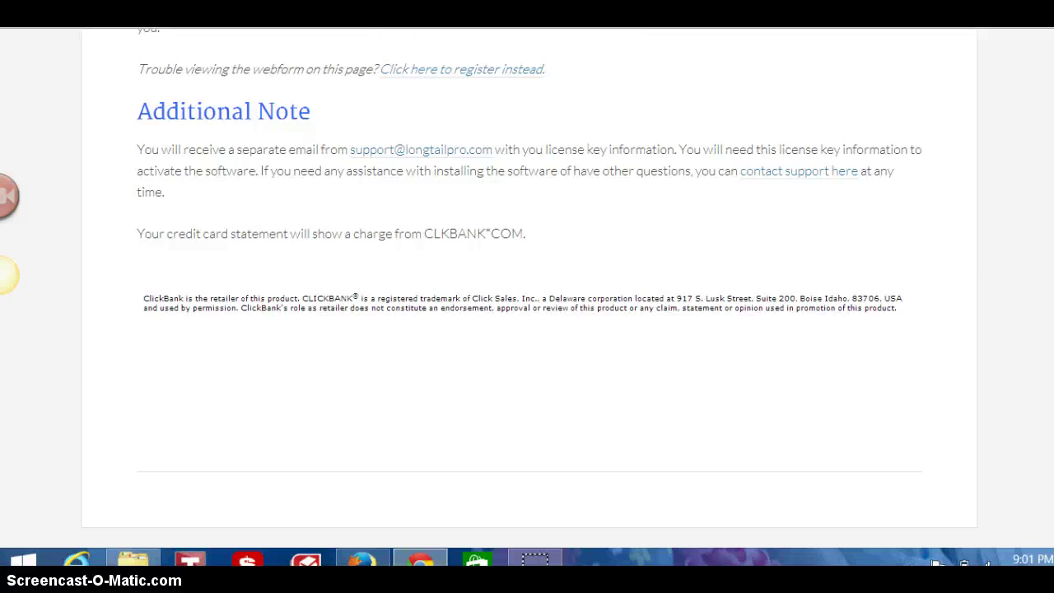
{"action": "scroll", "coordinate": [528, 293], "scroll_direction": "up", "scroll_amount": 2}
{"action": "scroll", "coordinate": [528, 294], "scroll_direction": "up", "scroll_amount": 3}
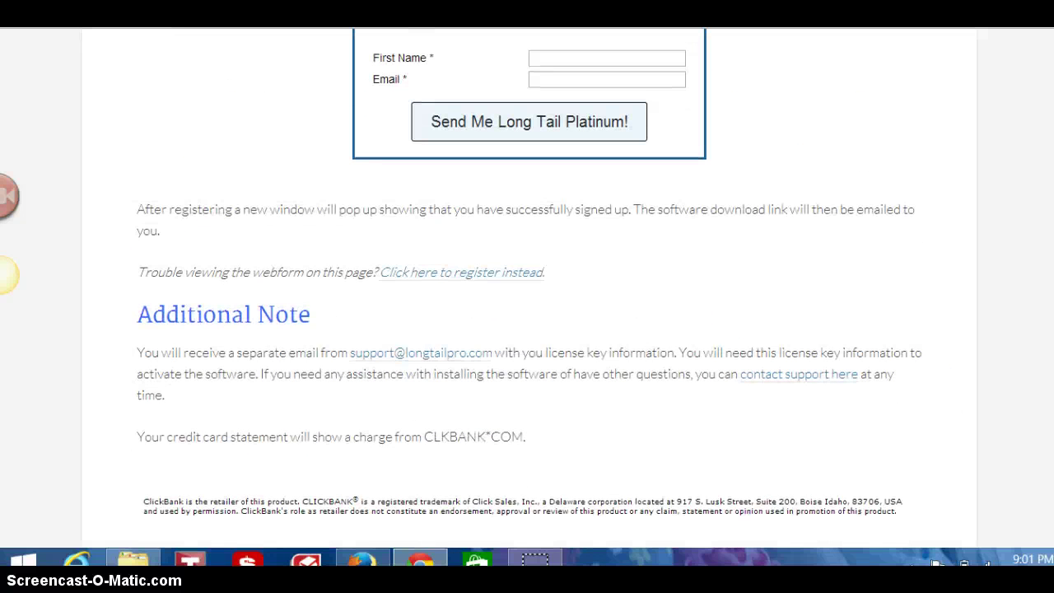
{"action": "scroll", "coordinate": [528, 294], "scroll_direction": "up", "scroll_amount": 3}
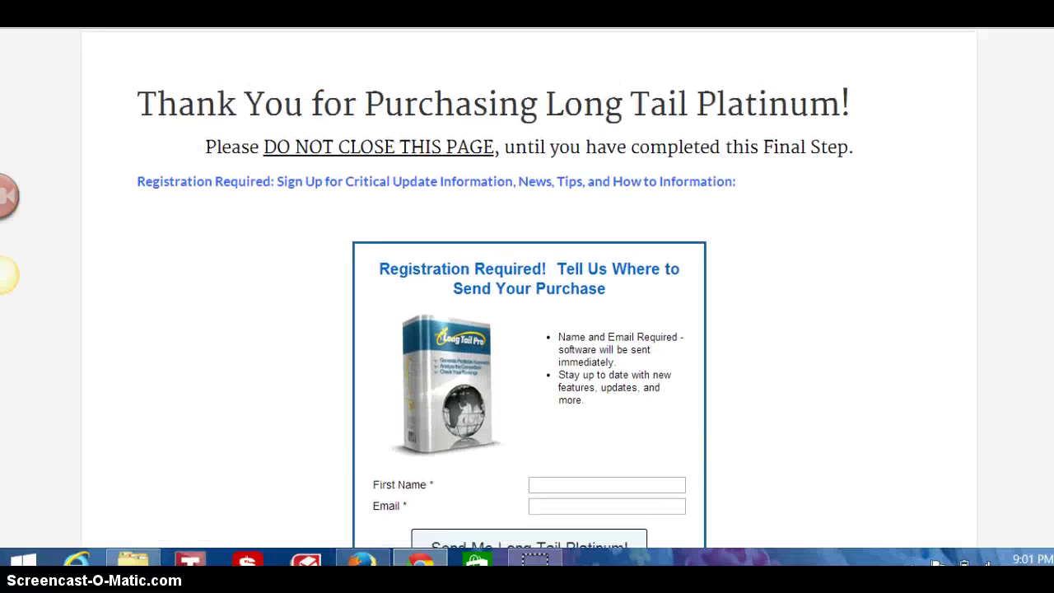
{"action": "scroll", "coordinate": [527, 293], "scroll_direction": "up", "scroll_amount": 1}
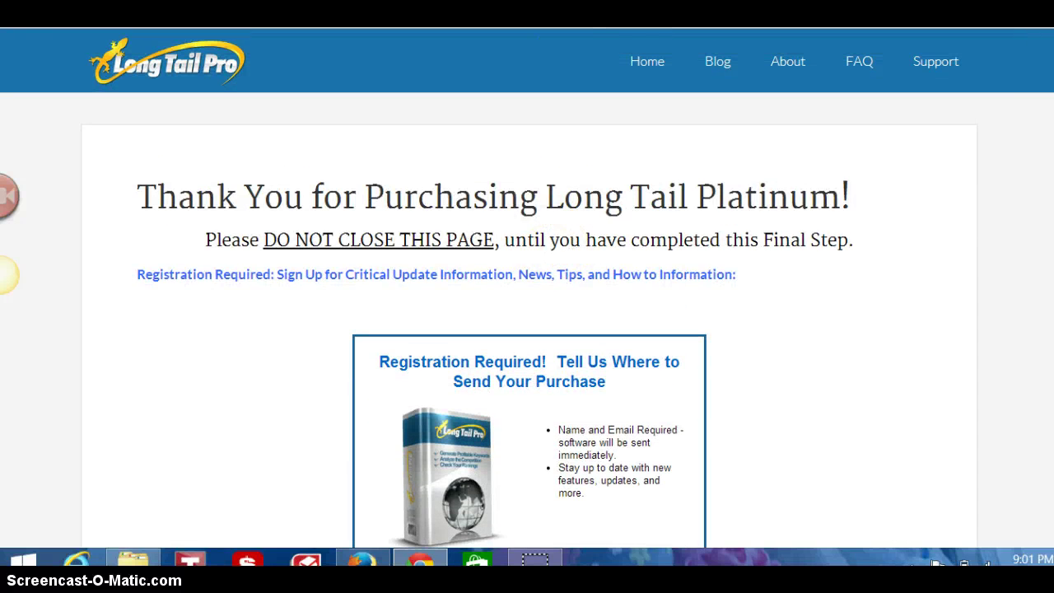
Step: Search the computer for "LongTailPro", launch the installed application to view its main window, and close it
{"action": "mouse_move", "coordinate": [1050, 33]}
{"action": "left_click", "coordinate": [1035, 130]}
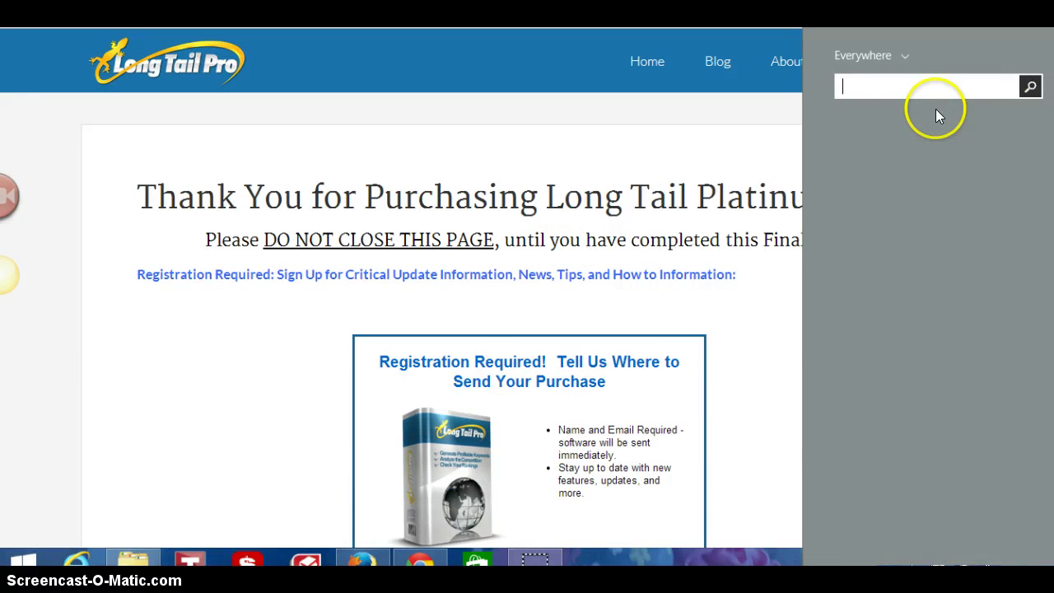
{"action": "type", "text": "longTailPro"}
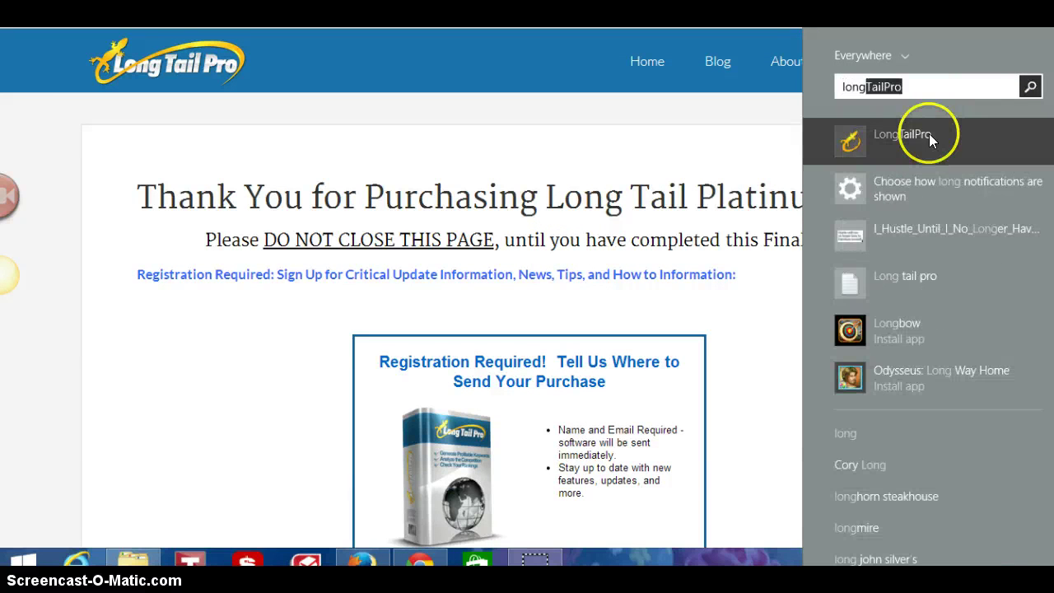
{"action": "left_click", "coordinate": [930, 137]}
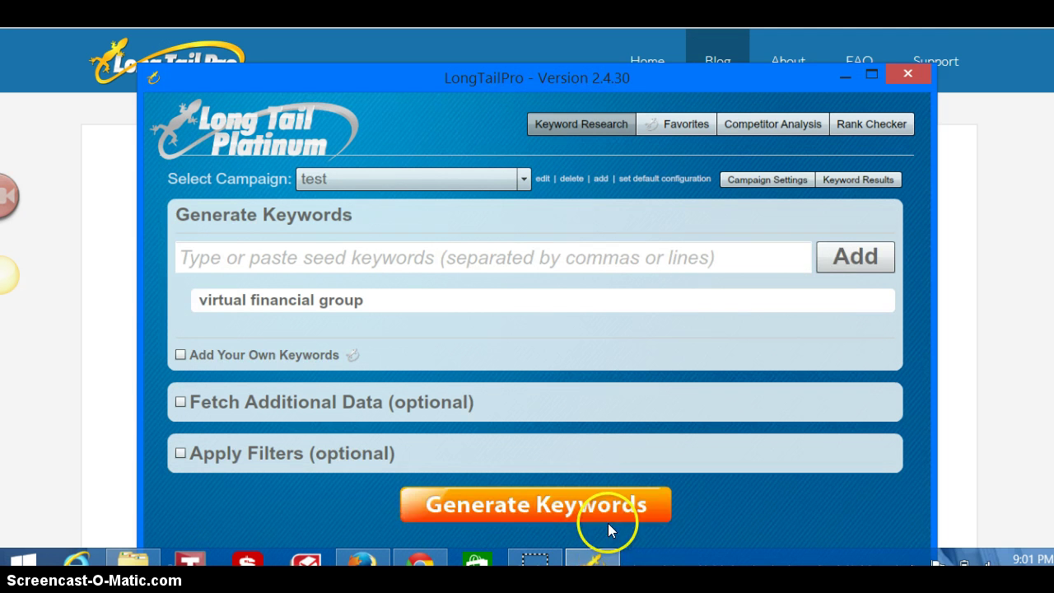
{"action": "left_click", "coordinate": [909, 75]}
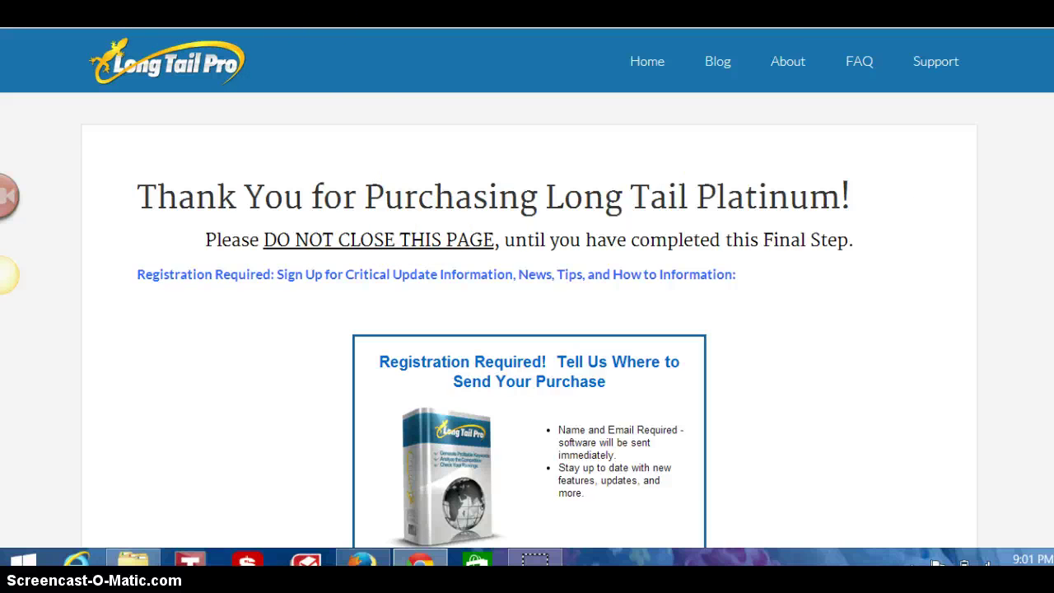
Step: Examine the purchase registration form's First Name and Email fields on the thank-you page
{"action": "scroll", "coordinate": [687, 141], "scroll_direction": "down", "scroll_amount": 2}
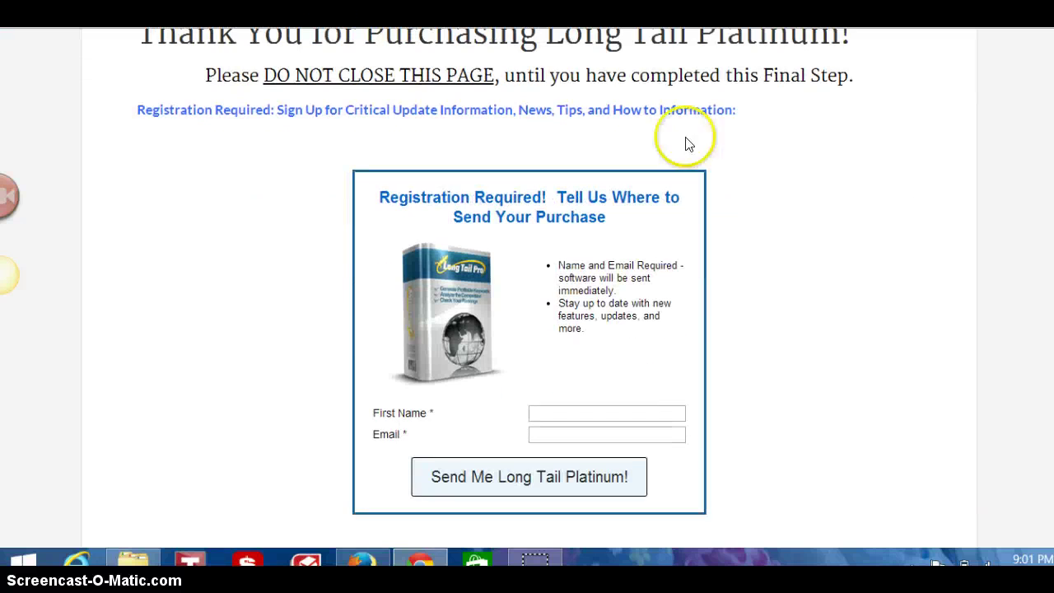